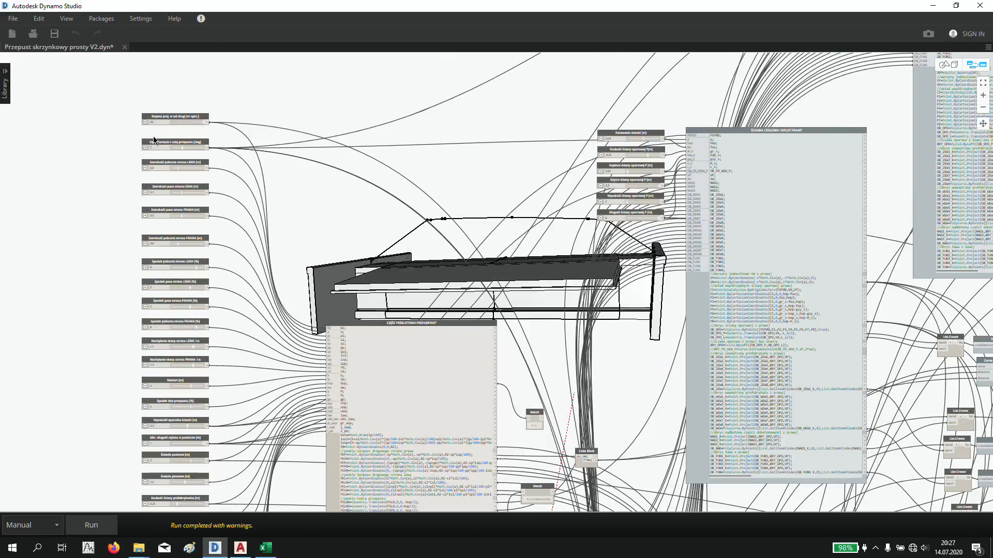
# - Examine the box culvert's 3D model from the side and through the opening in its end wall
pyautogui.scroll(2, 155, 145)
pyautogui.scroll(2, 408, 226)
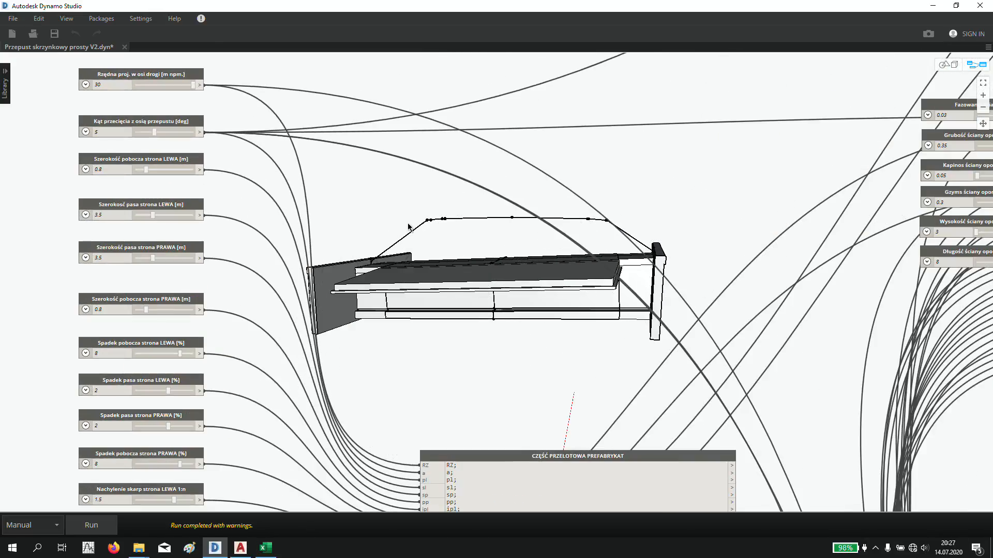
pyautogui.hotkey('ctrl', 'b')
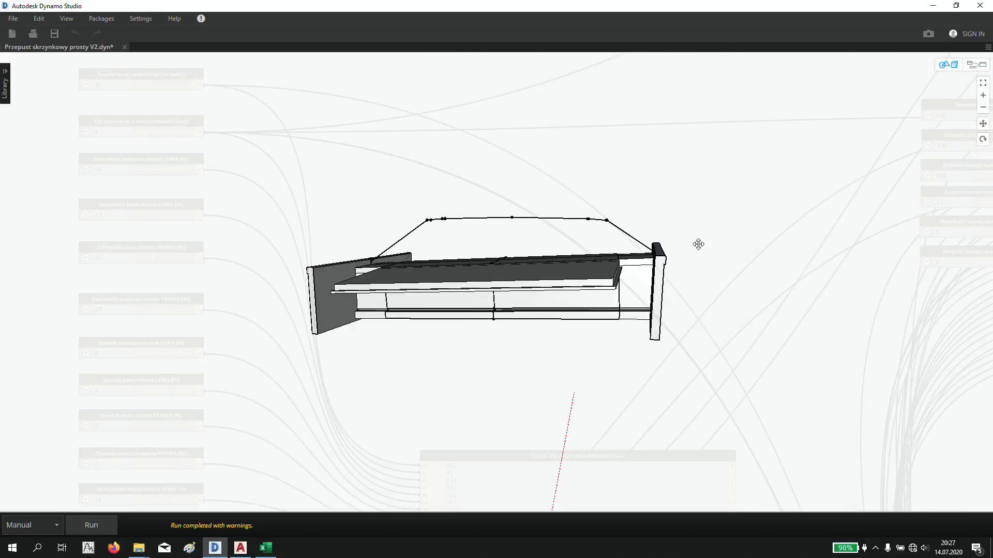
pyautogui.moveTo(698, 243); pyautogui.dragTo(563, 290, button='right')
pyautogui.moveTo(562, 290); pyautogui.dragTo(542, 295, button='middle')
pyautogui.moveTo(542, 294)
pyautogui.mouseDown(button='right')
pyautogui.moveTo(490, 290)
pyautogui.moveTo(544, 295)
pyautogui.mouseUp(button='right')
pyautogui.scroll(2, 544, 296)
pyautogui.scroll(2, 544, 296)
pyautogui.moveTo(579, 327); pyautogui.dragTo(483, 256, button='right')
pyautogui.moveTo(616, 302); pyautogui.dragTo(607, 298, button='middle')
pyautogui.scroll(-3, 607, 299)
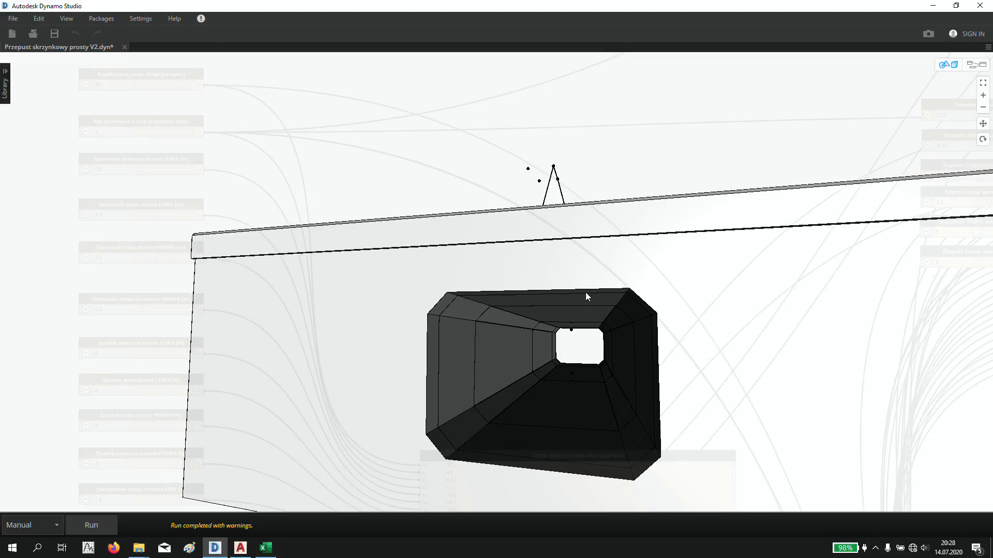
pyautogui.moveTo(585, 295); pyautogui.dragTo(680, 299, button='right')
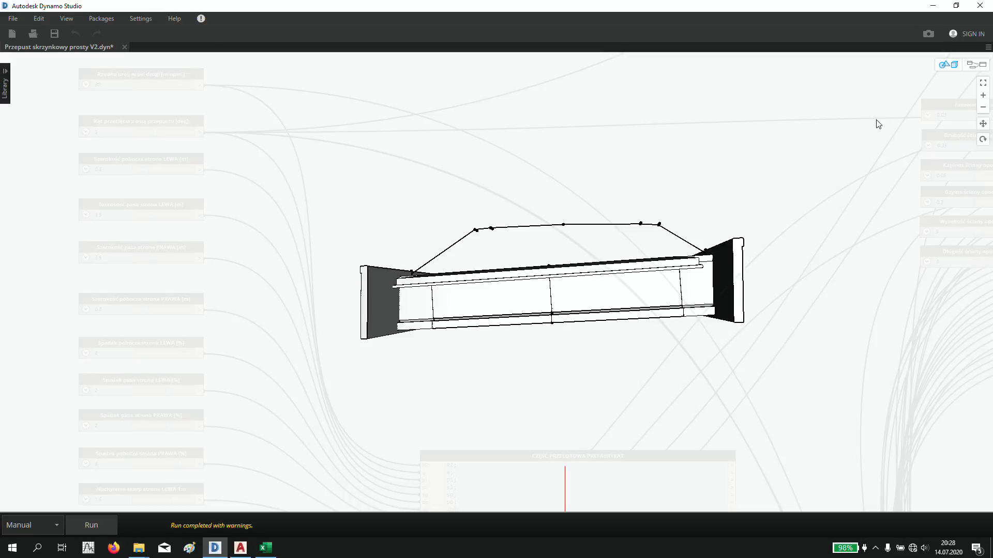
# - Set the left lane width (Szerokość pasa strona LEWA) to 5 m and run the graph
pyautogui.click(948, 66)
pyautogui.moveTo(369, 227); pyautogui.dragTo(443, 314, button='middle')
pyautogui.scroll(4, 161, 217)
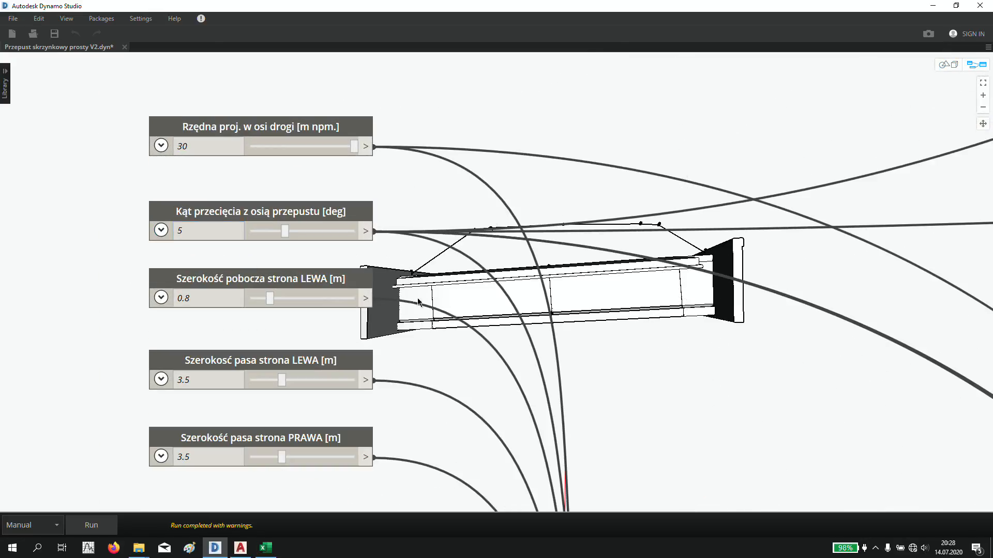
pyautogui.moveTo(419, 302); pyautogui.dragTo(425, 179, button='middle')
pyautogui.click(207, 259)
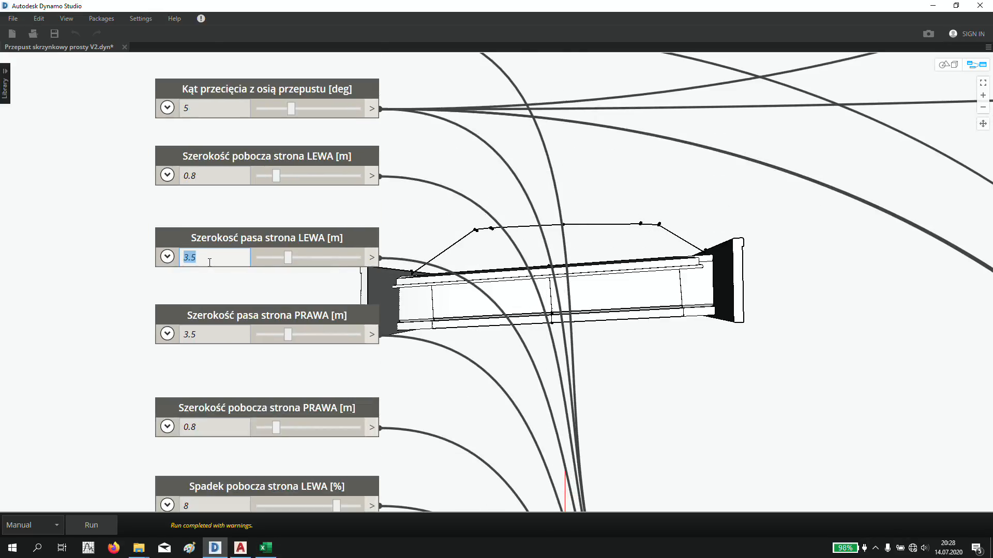
pyautogui.write('5')
pyautogui.press('Return')
pyautogui.press('F5')
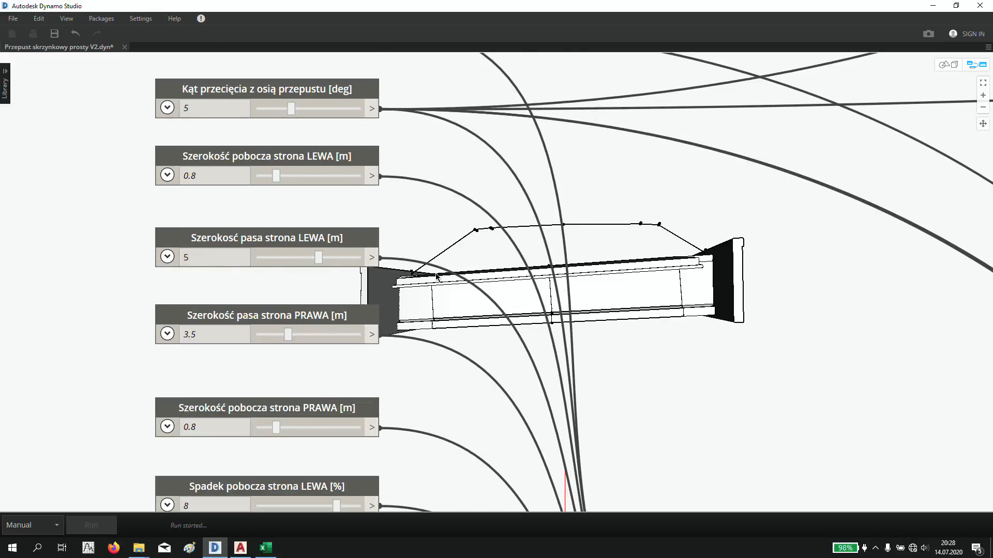
pyautogui.hotkey('ctrl', 'b')
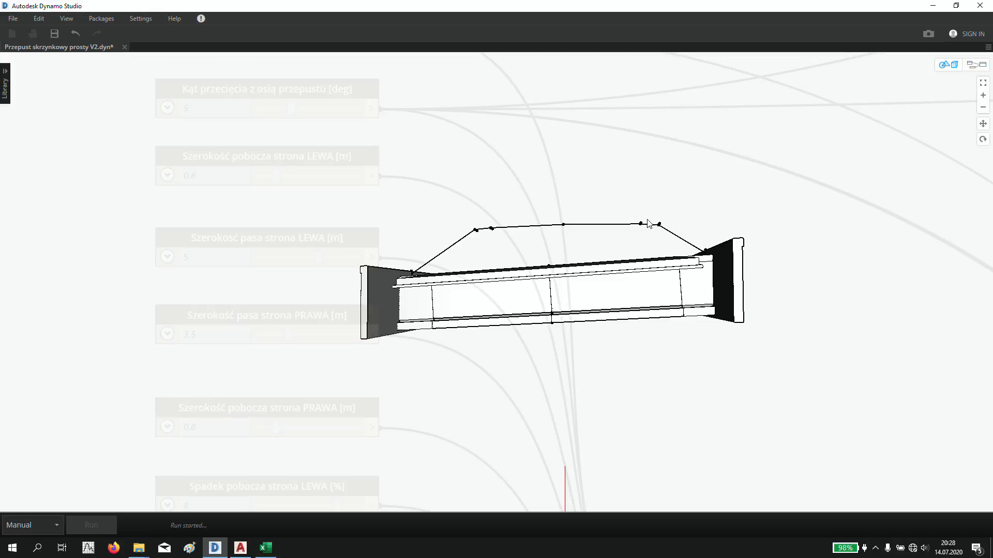
pyautogui.moveTo(626, 280); pyautogui.dragTo(595, 301, button='middle')
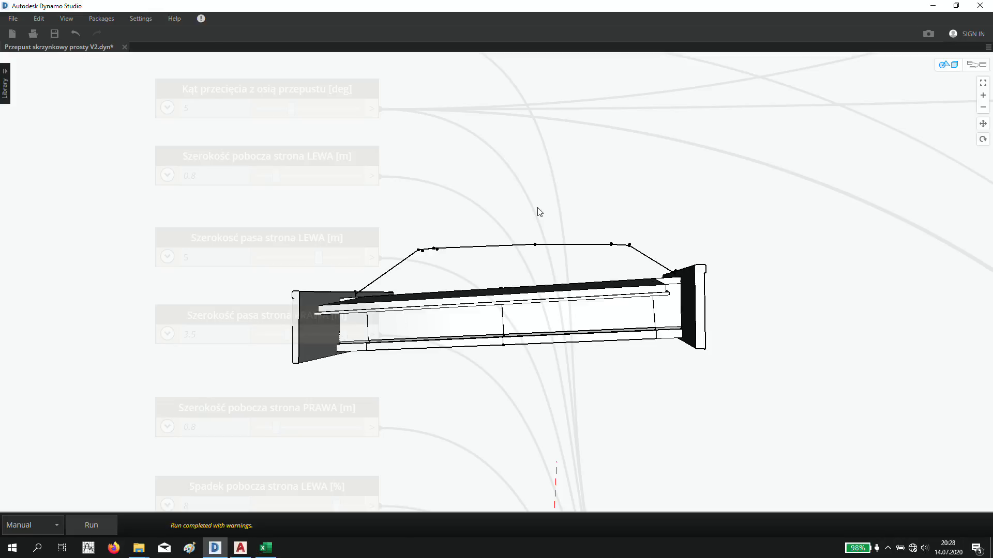
# - Set the crossing angle with the culvert axis (Kąt przecięcia z osią przepustu) to -8 degrees and run the graph
pyautogui.moveTo(717, 193); pyautogui.dragTo(714, 286, button='right')
pyautogui.moveTo(716, 264); pyautogui.dragTo(544, 347, button='middle')
pyautogui.hotkey('ctrl', 'b')
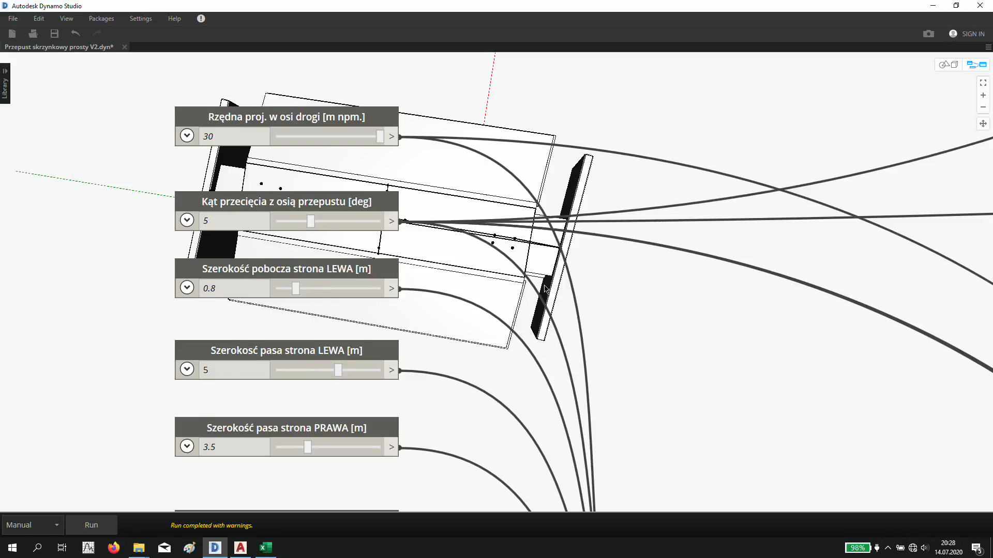
pyautogui.moveTo(517, 241); pyautogui.dragTo(516, 287, button='middle')
pyautogui.click(259, 270)
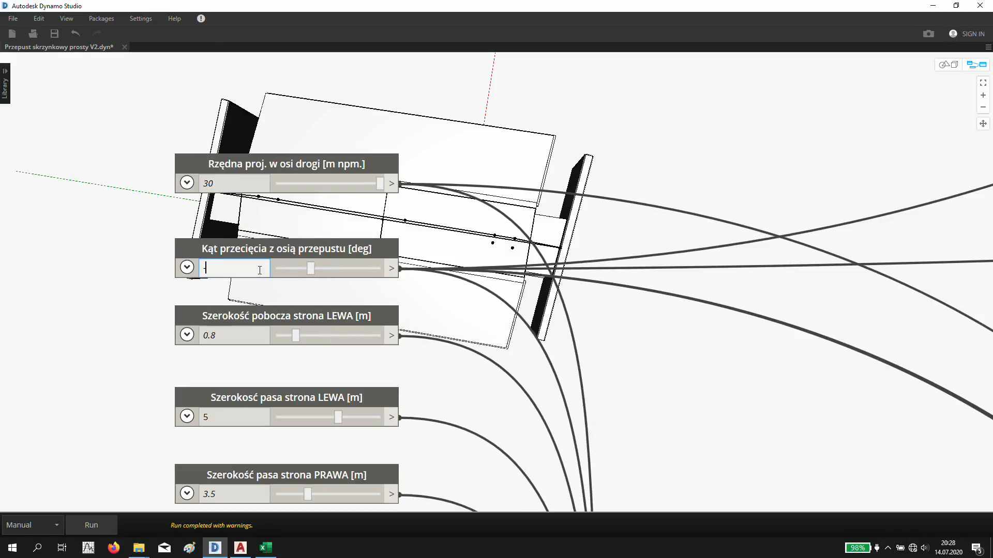
pyautogui.write('-8')
pyautogui.press('Return')
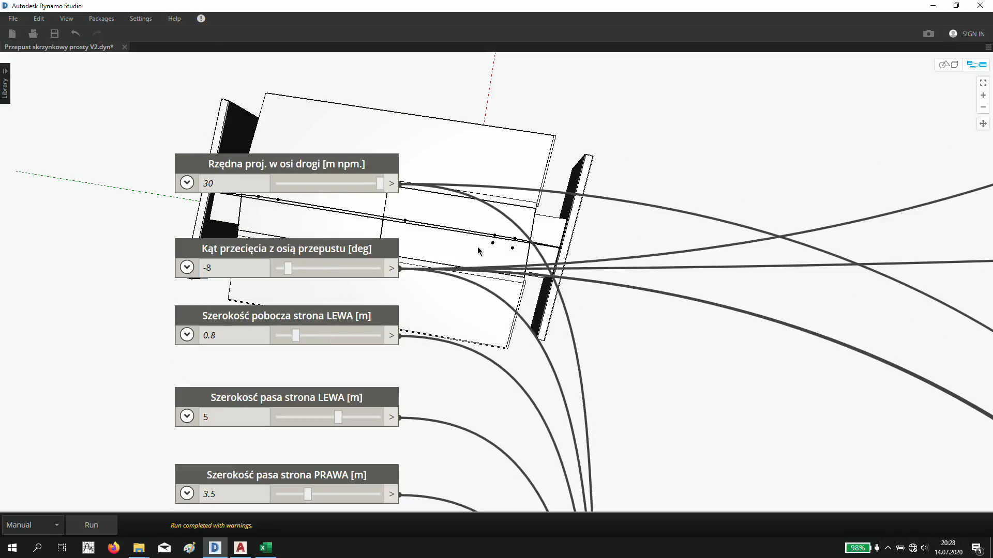
pyautogui.press('F5')
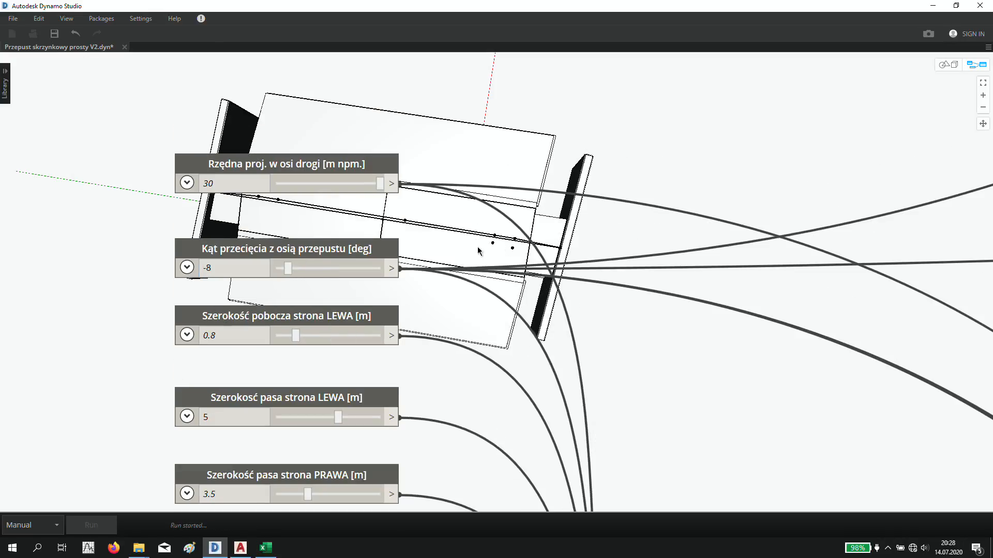
pyautogui.click(948, 64)
pyautogui.moveTo(497, 269); pyautogui.dragTo(506, 251, button='right')
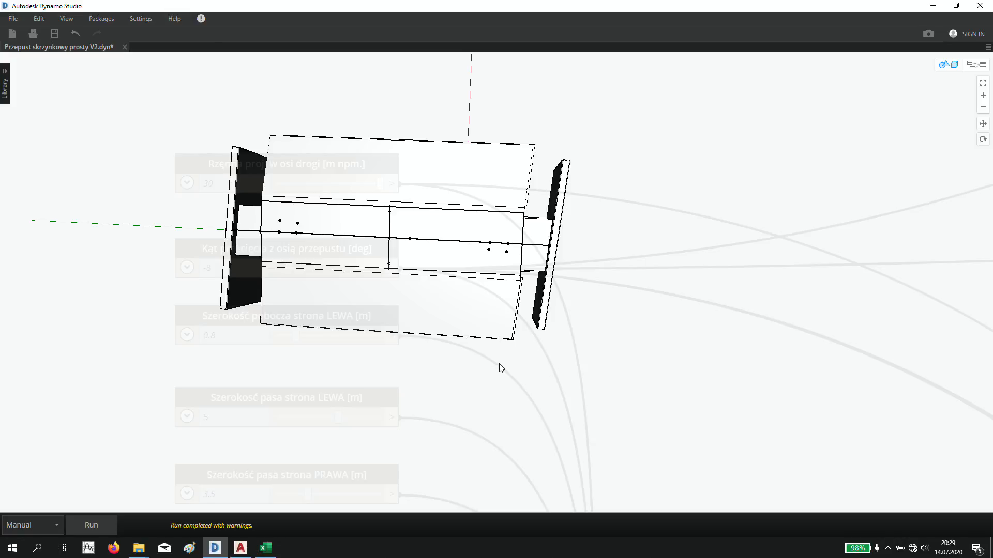
pyautogui.moveTo(501, 368); pyautogui.dragTo(535, 340, button='right')
# - Arrange Dynamo and the Excel workbook side by side, and select the total at the end of the PRD sheet's value column
pyautogui.moveTo(568, 10); pyautogui.dragTo(2, 155)
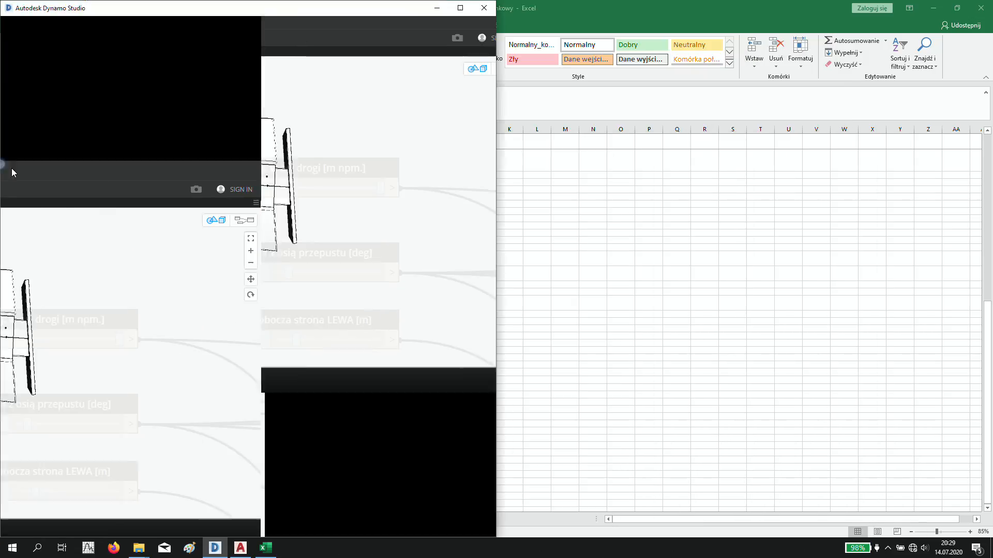
pyautogui.click(613, 201)
pyautogui.click(859, 430)
pyautogui.moveTo(886, 389)
pyautogui.mouseDown()
pyautogui.moveTo(843, 366)
pyautogui.moveTo(876, 373)
pyautogui.mouseUp()
pyautogui.click(338, 222)
# - Set the soil cover height (Naziom) to 3 m in Dynamo, run the graph and inspect the updated culvert
pyautogui.hotkey('ctrl', 'b')
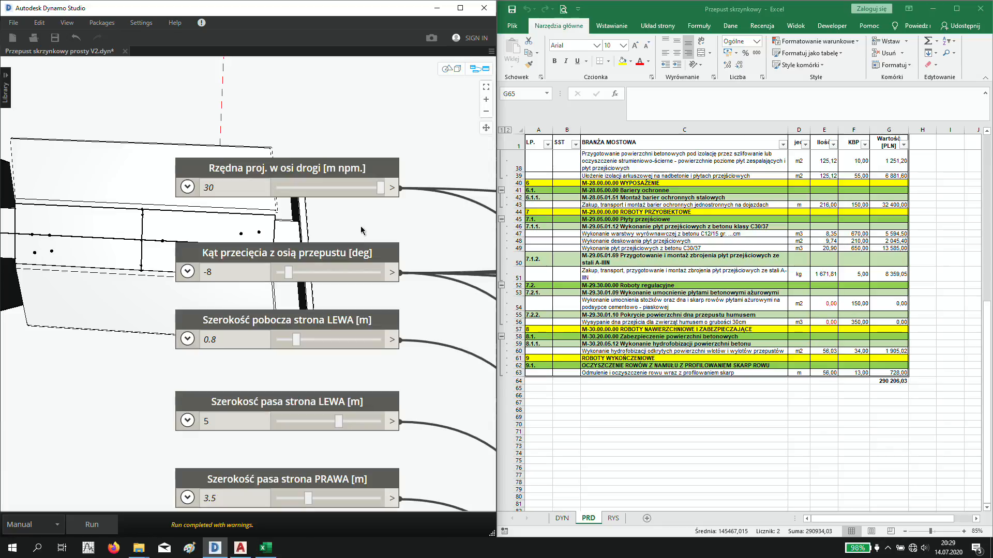
pyautogui.moveTo(413, 229); pyautogui.dragTo(355, 171, button='middle')
pyautogui.scroll(-3, 357, 173)
pyautogui.moveTo(376, 332); pyautogui.dragTo(364, 254, button='middle')
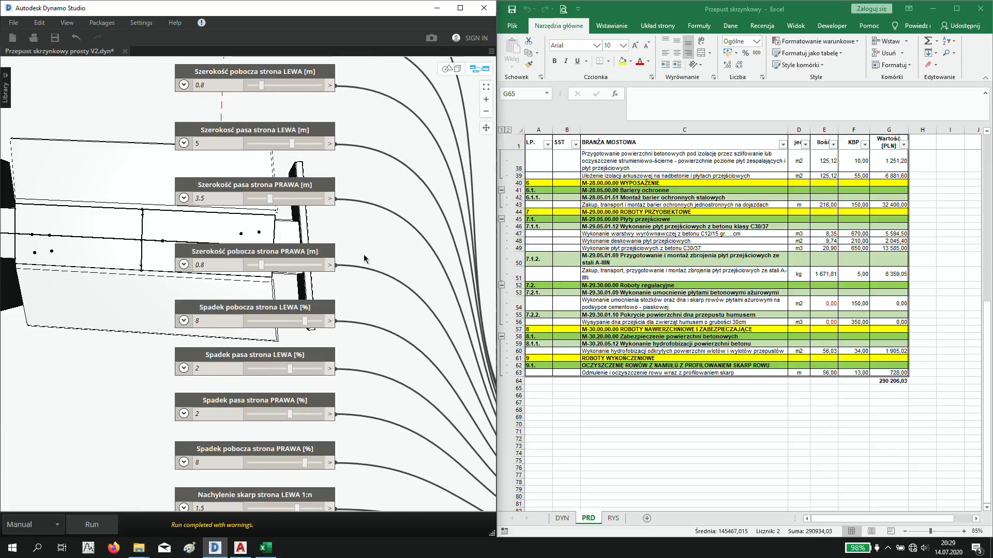
pyautogui.moveTo(376, 297)
pyautogui.mouseDown(button='middle')
pyautogui.moveTo(319, 254)
pyautogui.moveTo(315, 213)
pyautogui.mouseUp(button='middle')
pyautogui.moveTo(308, 252); pyautogui.dragTo(322, 162, button='middle')
pyautogui.doubleClick(167, 377)
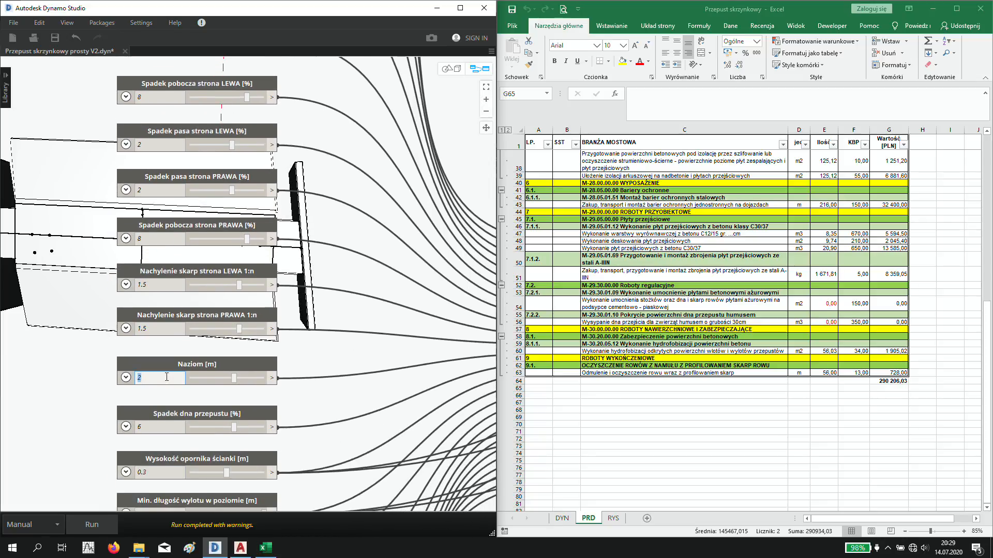
pyautogui.click(316, 322)
pyautogui.press('F5')
pyautogui.hotkey('ctrl', 'b')
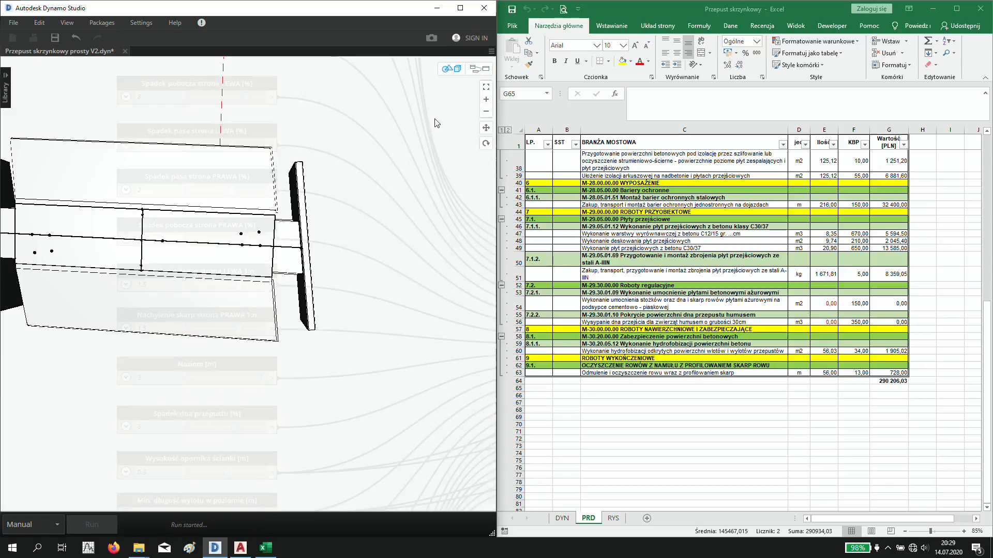
pyautogui.moveTo(321, 275); pyautogui.dragTo(311, 204, button='right')
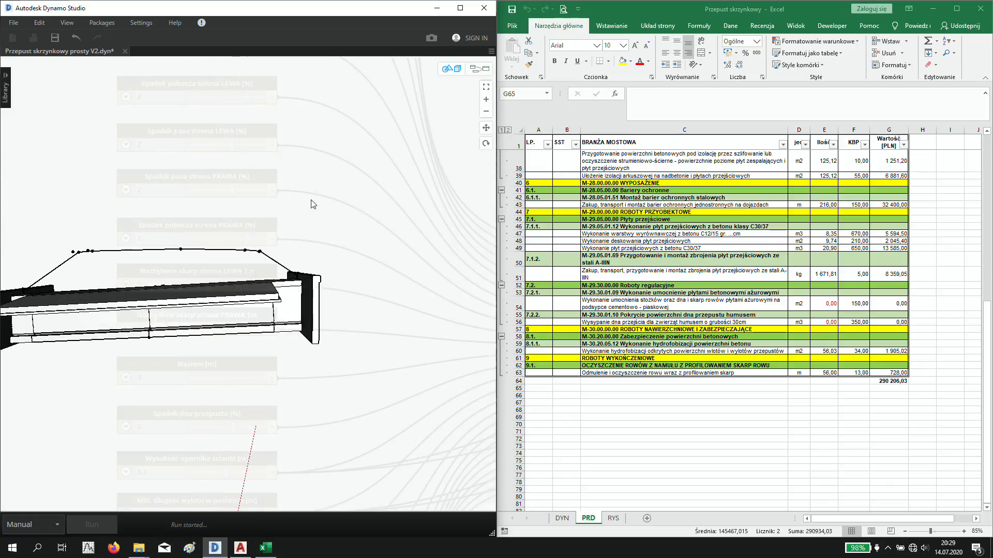
pyautogui.moveTo(174, 336); pyautogui.dragTo(261, 265, button='right')
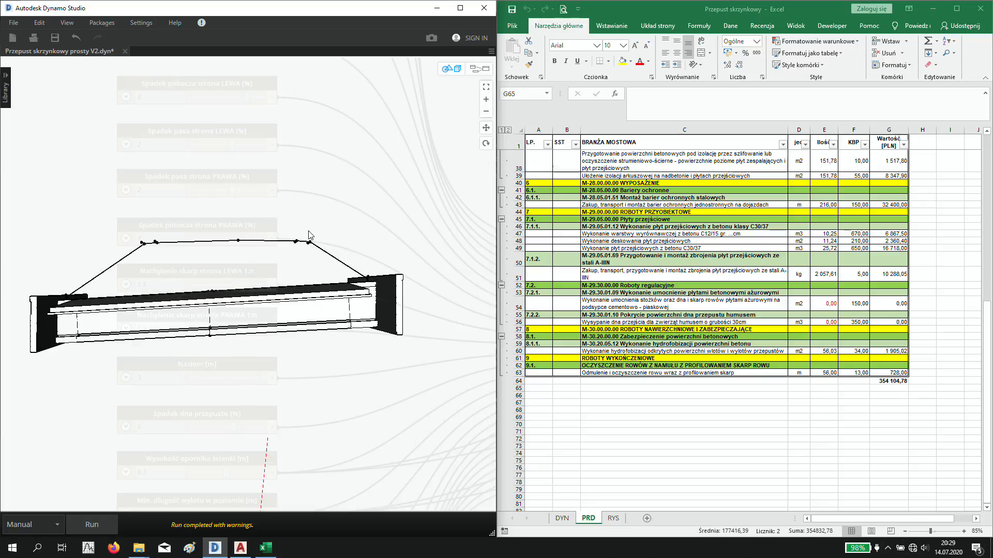
pyautogui.moveTo(309, 235)
pyautogui.mouseDown(button='right')
pyautogui.moveTo(317, 235)
pyautogui.moveTo(264, 275)
pyautogui.moveTo(290, 259)
pyautogui.moveTo(303, 292)
pyautogui.moveTo(317, 273)
pyautogui.mouseUp(button='right')
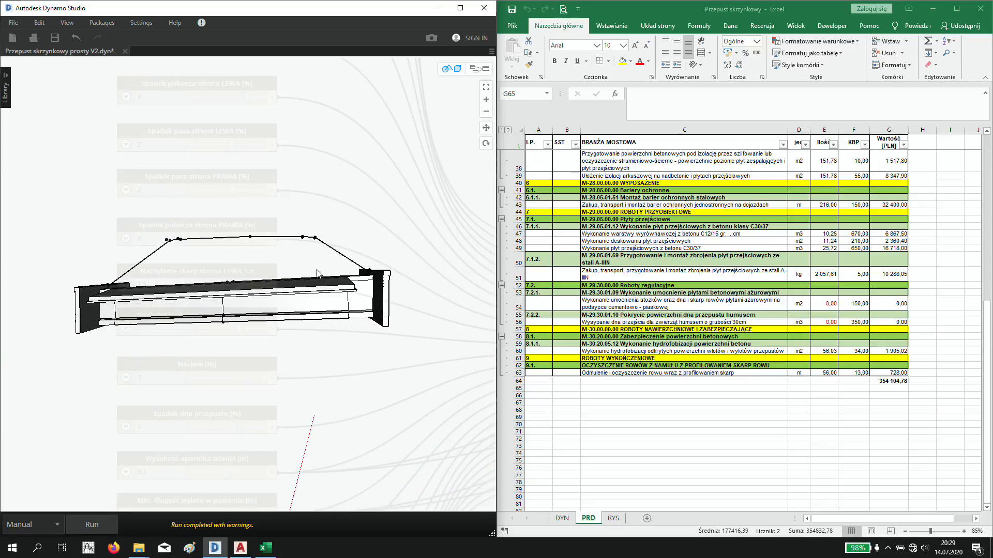
# - Set the left embankment slope (Nachylenie skarp strona LEWA 1:n) to 2 and run the graph
pyautogui.hotkey('ctrl', 'b')
pyautogui.doubleClick(157, 285)
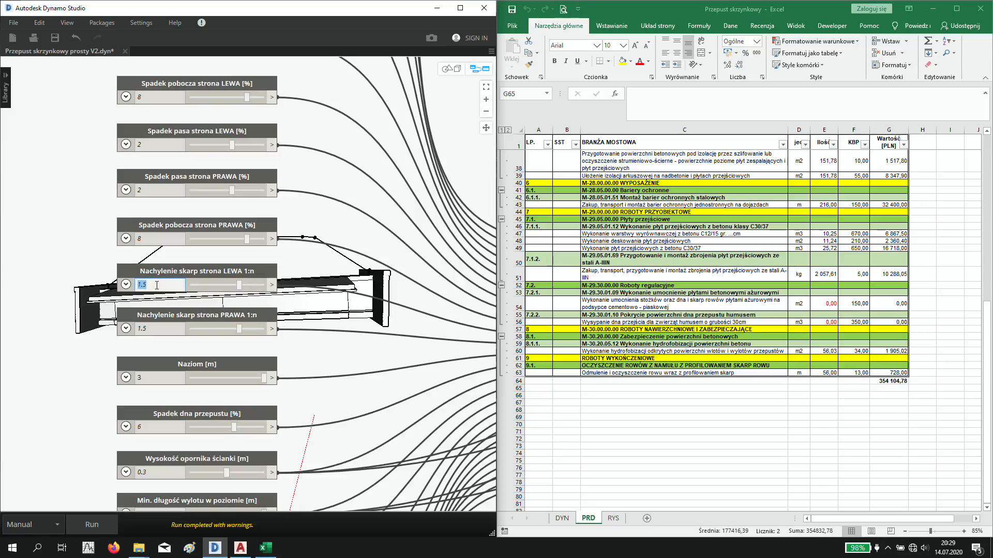
pyautogui.write('2')
pyautogui.press('Return')
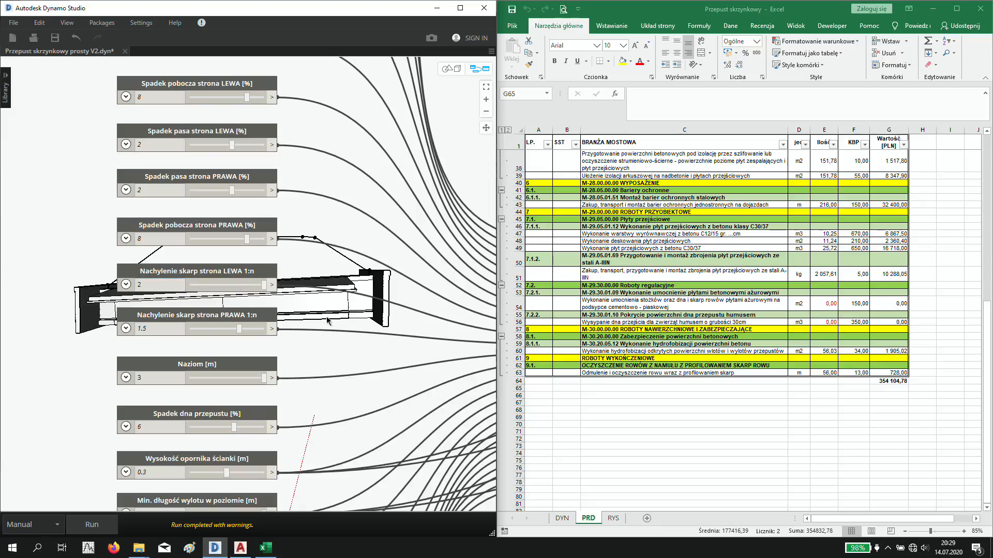
pyautogui.press('F5')
pyautogui.hotkey('ctrl', 'b')
pyautogui.moveTo(263, 339); pyautogui.dragTo(314, 334, button='middle')
pyautogui.moveTo(318, 328); pyautogui.dragTo(316, 326, button='right')
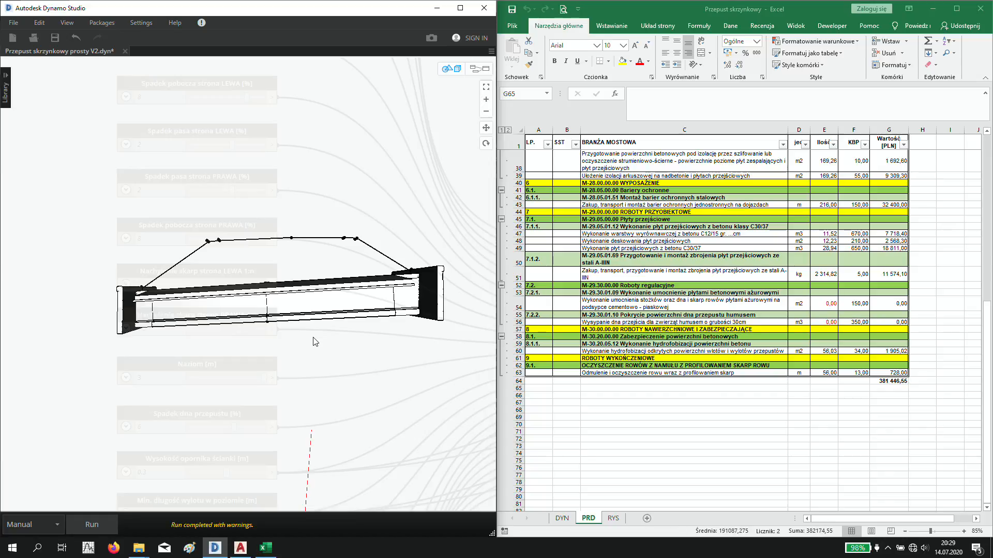
pyautogui.moveTo(340, 312)
pyautogui.mouseDown(button='right')
pyautogui.moveTo(306, 337)
pyautogui.moveTo(359, 303)
pyautogui.moveTo(352, 310)
pyautogui.mouseUp(button='right')
# - Set the culvert bottom slope (Spadek dna przepustu) to -8 % and run the graph
pyautogui.hotkey('ctrl', 'b')
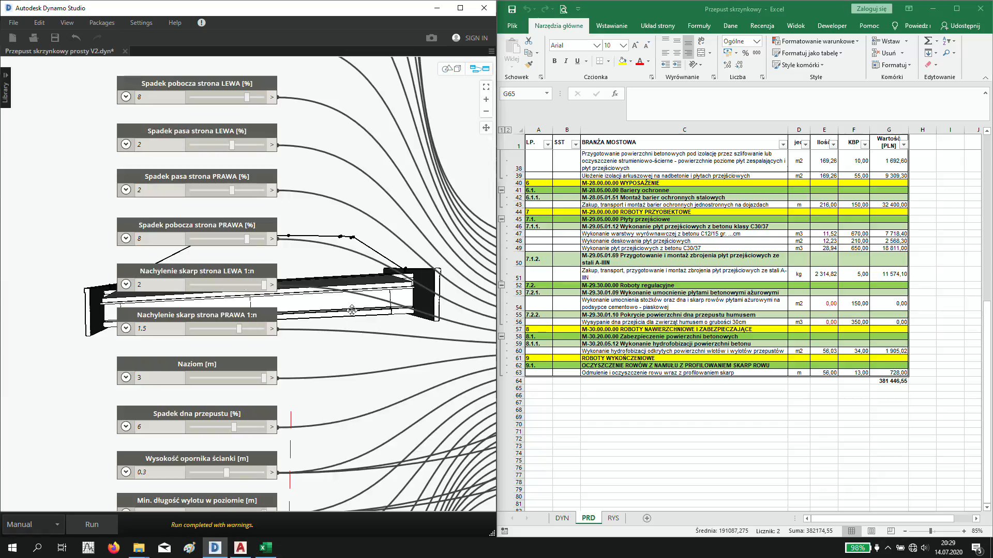
pyautogui.moveTo(344, 338); pyautogui.dragTo(347, 291, button='middle')
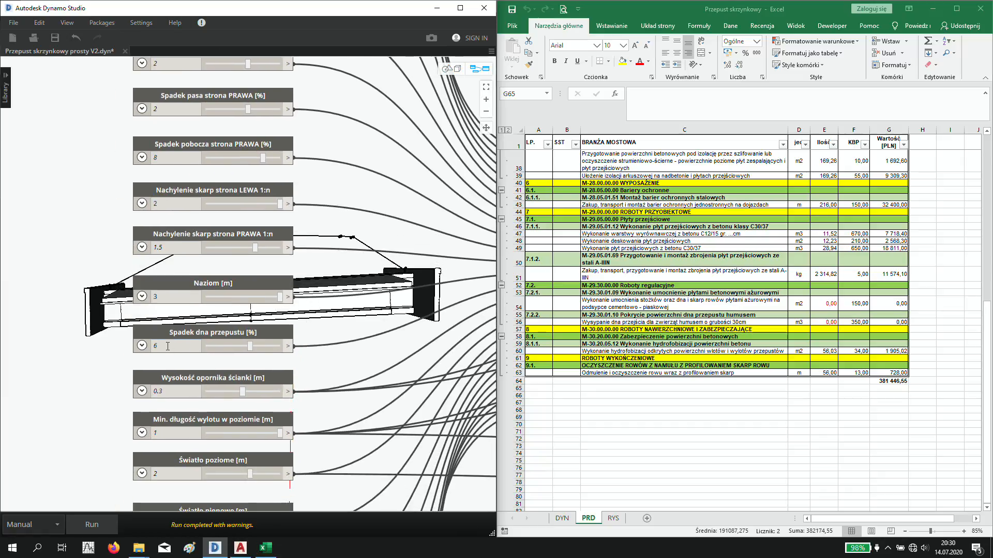
pyautogui.click(168, 350)
pyautogui.write('-')
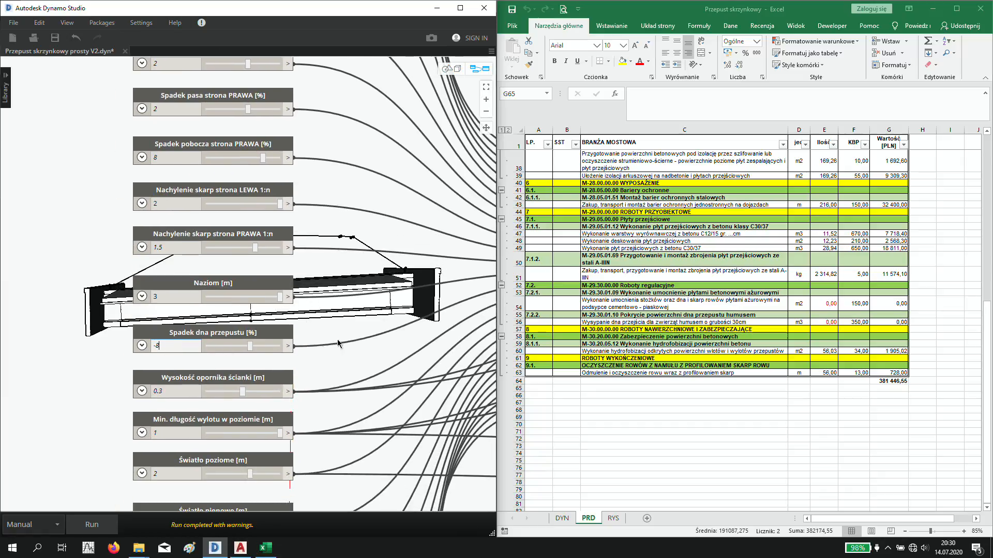
pyautogui.write('8')
pyautogui.press('Return')
pyautogui.press('F5')
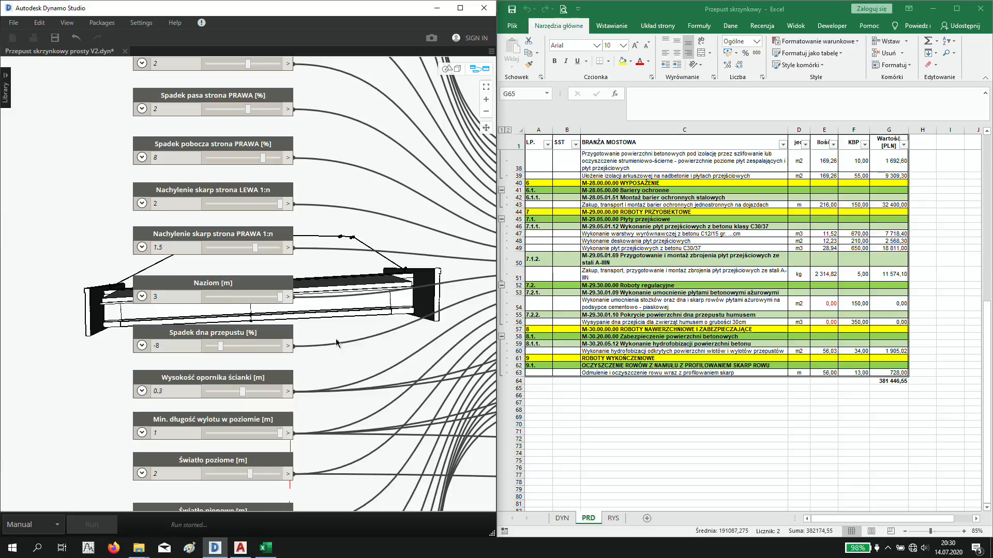
pyautogui.hotkey('ctrl', 'b')
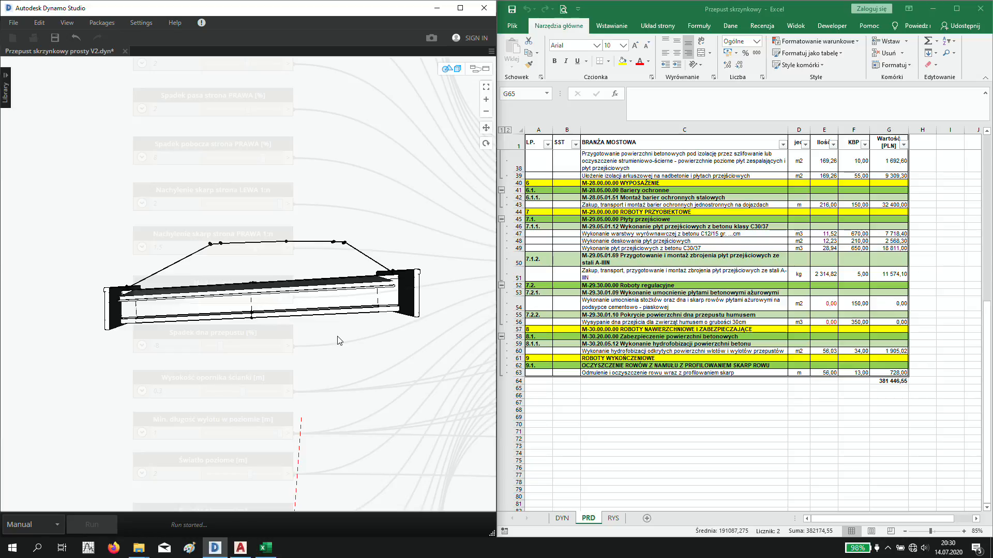
# - Check the total cost in cell G64 of the Excel sheet and the culvert model in Dynamo
pyautogui.click(775, 399)
pyautogui.moveTo(890, 388)
pyautogui.mouseDown()
pyautogui.moveTo(898, 398)
pyautogui.moveTo(869, 397)
pyautogui.moveTo(881, 382)
pyautogui.mouseUp()
pyautogui.click(379, 347)
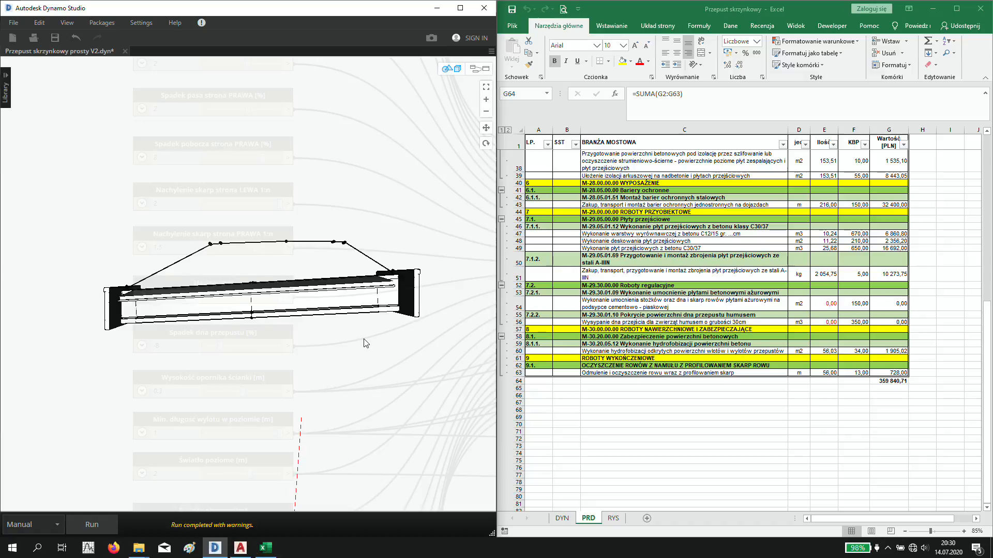
pyautogui.moveTo(364, 342); pyautogui.dragTo(309, 337, button='middle')
# - Set the retaining wall length (Długość ściany oporowej P) to 10 m in the graph
pyautogui.hotkey('ctrl', 'b')
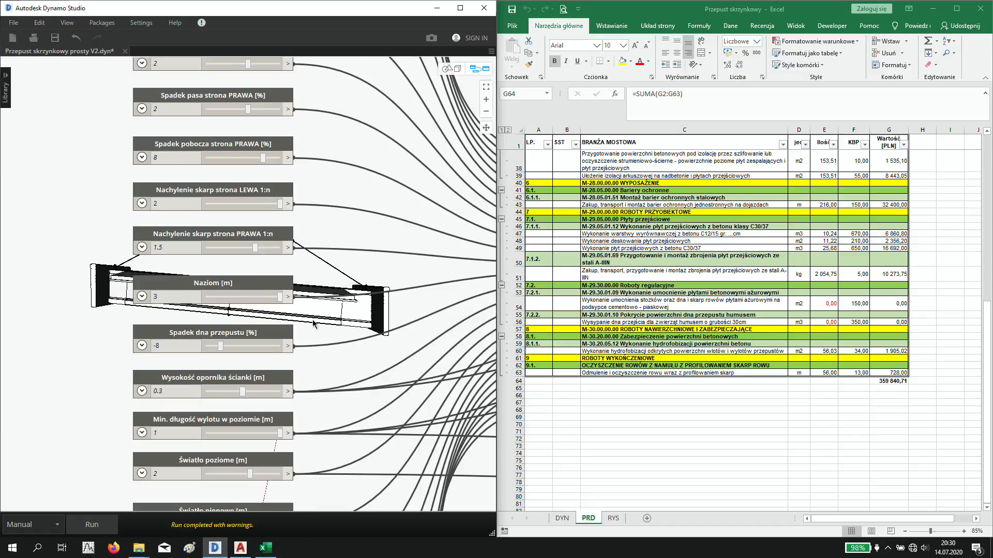
pyautogui.scroll(-5, 314, 325)
pyautogui.moveTo(387, 207); pyautogui.dragTo(195, 338, button='middle')
pyautogui.moveTo(364, 243); pyautogui.dragTo(122, 357, button='middle')
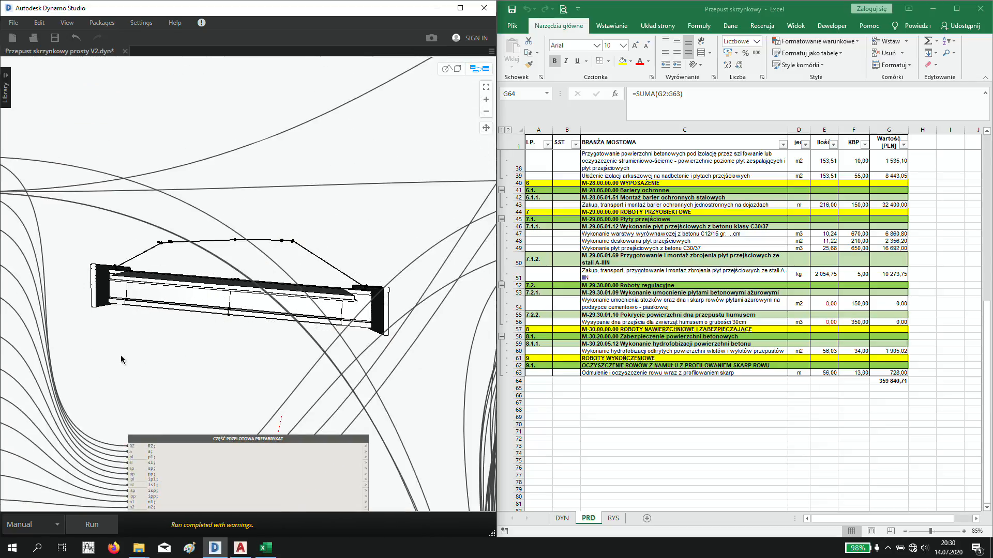
pyautogui.moveTo(323, 269); pyautogui.dragTo(240, 316, button='middle')
pyautogui.scroll(3, 173, 462)
pyautogui.scroll(2, 171, 465)
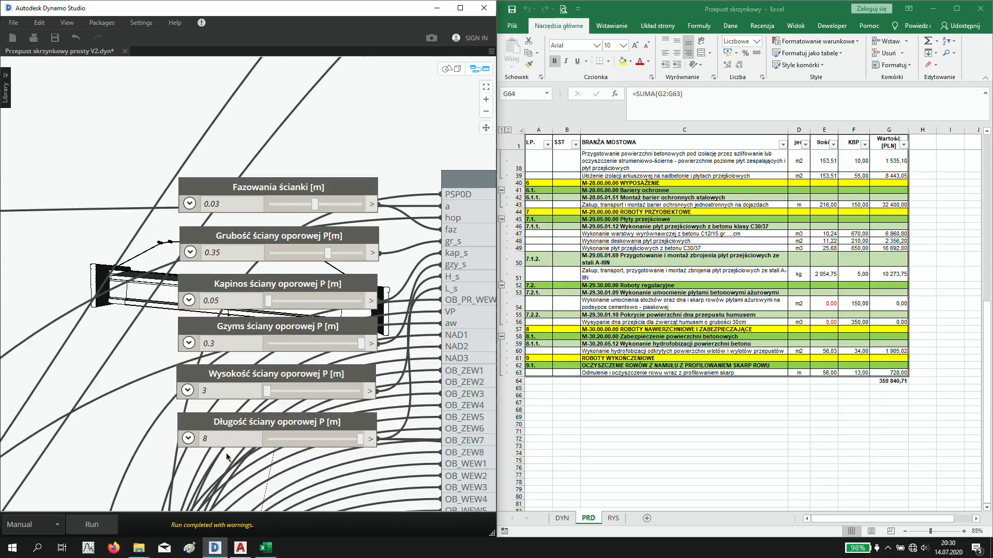
pyautogui.doubleClick(205, 439)
pyautogui.write('10')
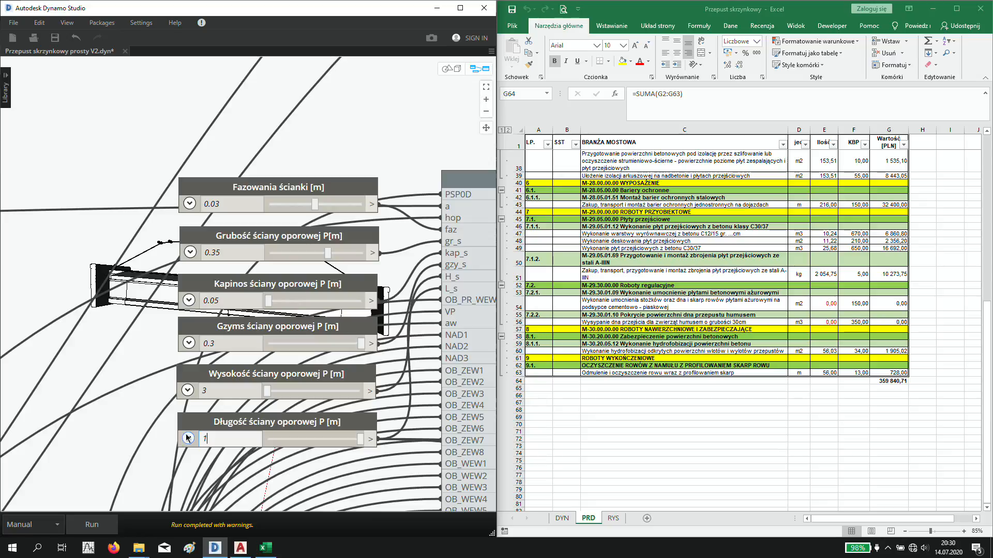
# - Set the retaining wall height (Wysokość ściany oporowej P) to 4 m, run the graph and inspect the culvert's end wall
pyautogui.doubleClick(218, 394)
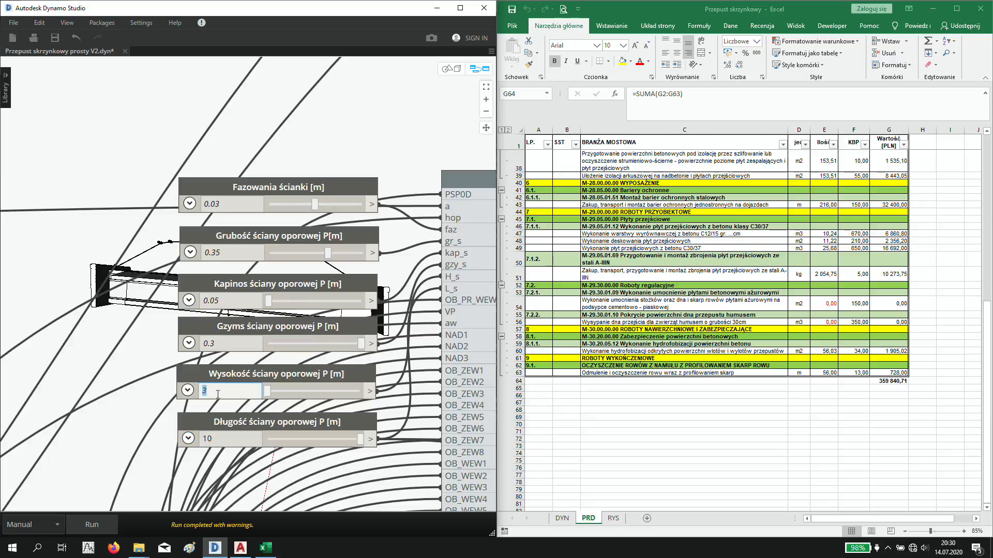
pyautogui.click(105, 377)
pyautogui.click(92, 525)
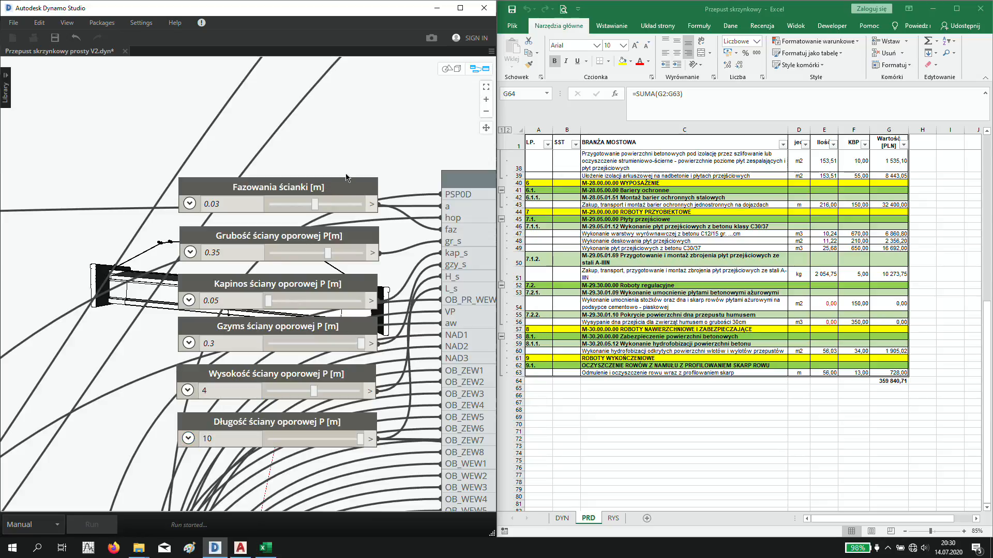
pyautogui.hotkey('ctrl', 'b')
pyautogui.moveTo(411, 263); pyautogui.dragTo(343, 272, button='right')
pyautogui.moveTo(386, 343); pyautogui.dragTo(323, 342, button='middle')
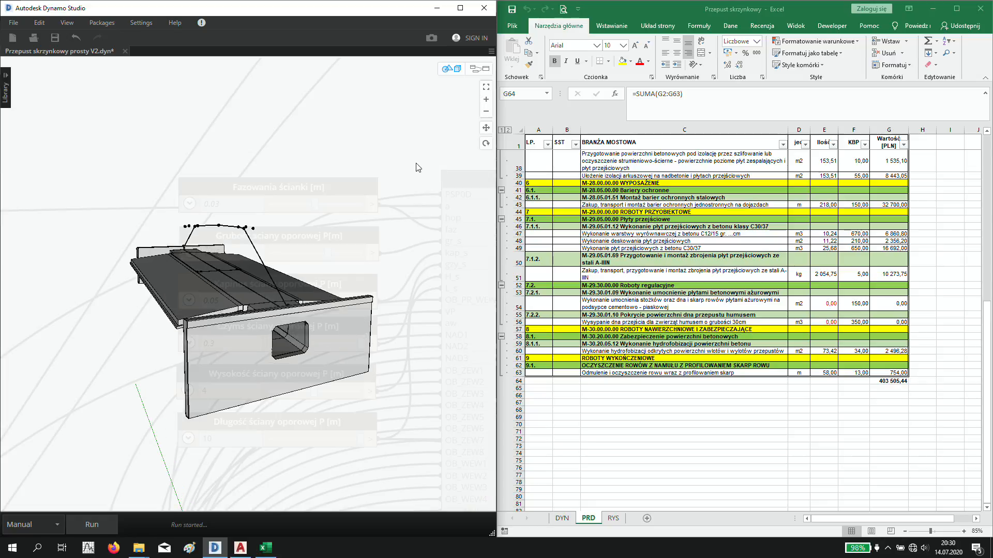
# - Set the culvert's horizontal clearance (Światło poziome) to 3 m and run the graph
pyautogui.hotkey('ctrl', 'b')
pyautogui.scroll(-6, 419, 164)
pyautogui.moveTo(25, 413); pyautogui.dragTo(221, 301, button='middle')
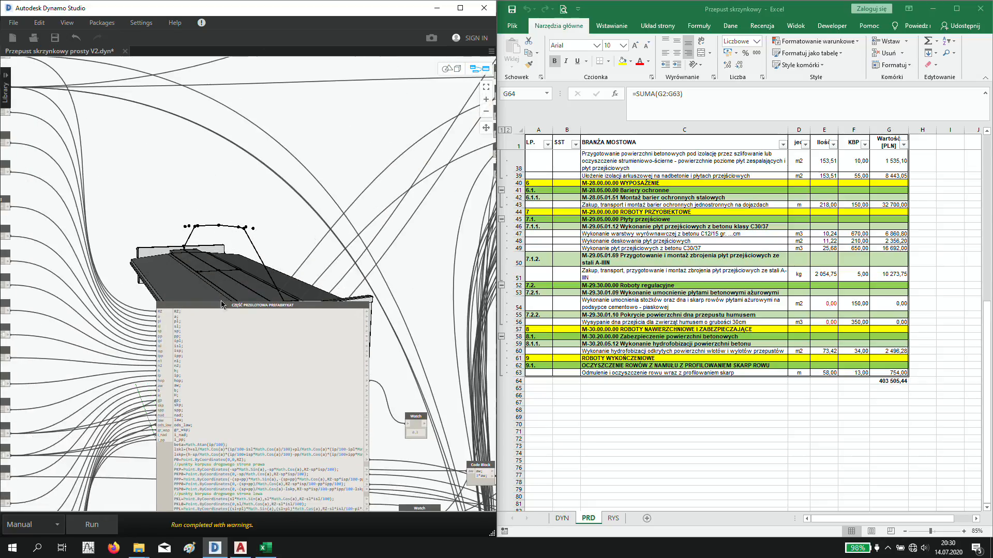
pyautogui.moveTo(97, 290); pyautogui.dragTo(302, 176, button='middle')
pyautogui.scroll(5, 129, 341)
pyautogui.moveTo(372, 313); pyautogui.dragTo(383, 247, button='middle')
pyautogui.moveTo(344, 347); pyautogui.dragTo(348, 309, button='middle')
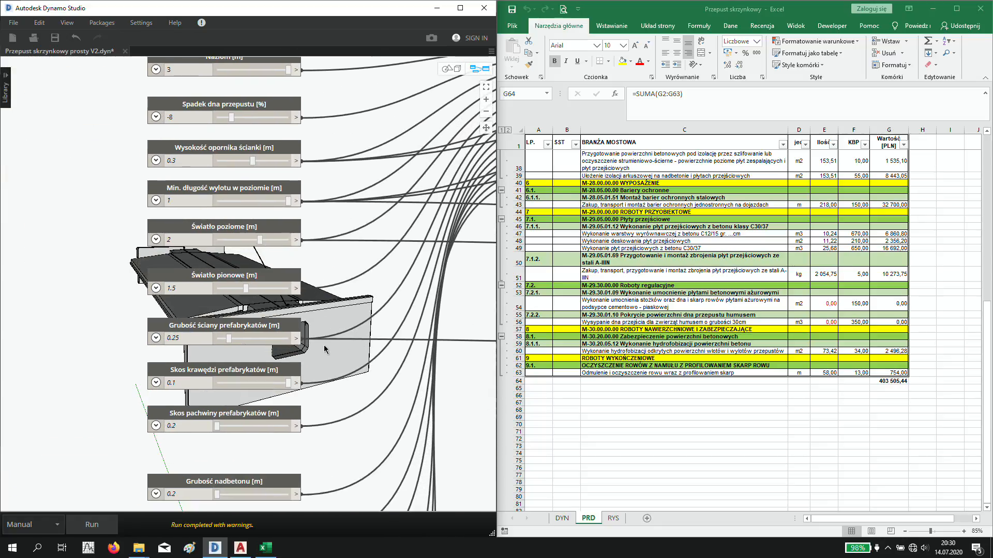
pyautogui.doubleClick(187, 240)
pyautogui.press('Return')
# - Examine the widened culvert opening in the 3D view and check the cost values in Excel cells G63 and G64
pyautogui.hotkey('ctrl', 'b')
pyautogui.moveTo(366, 343); pyautogui.dragTo(329, 332, button='right')
pyautogui.scroll(5, 234, 314)
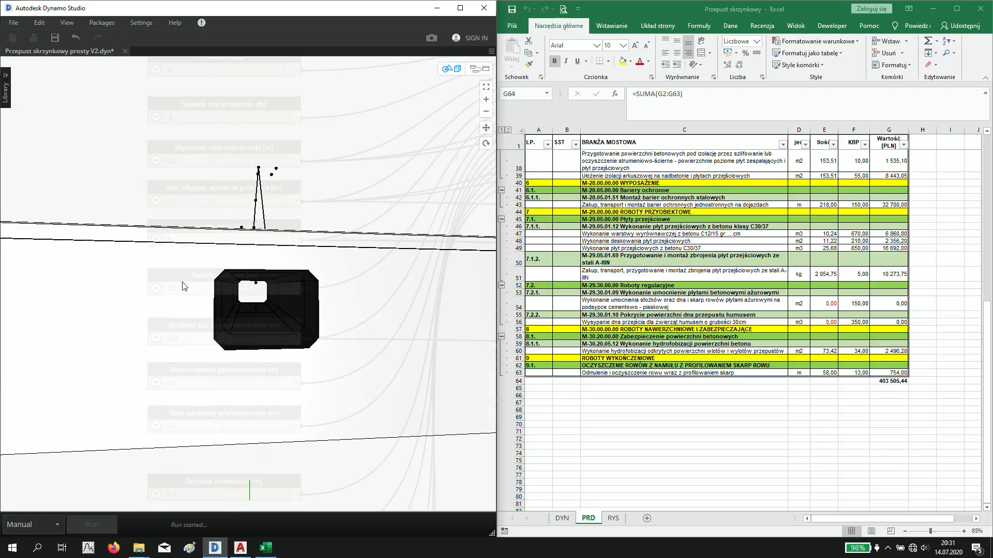
pyautogui.click(831, 407)
pyautogui.moveTo(888, 373); pyautogui.dragTo(888, 381)
pyautogui.click(357, 217)
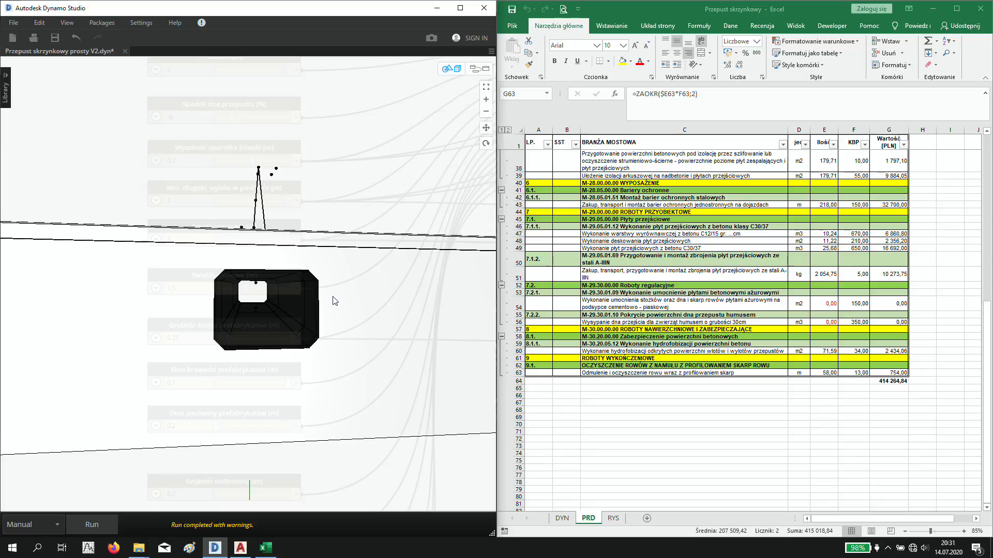
pyautogui.scroll(-4, 333, 296)
pyautogui.moveTo(333, 297); pyautogui.dragTo(376, 327, button='right')
pyautogui.moveTo(375, 334); pyautogui.dragTo(248, 278, button='right')
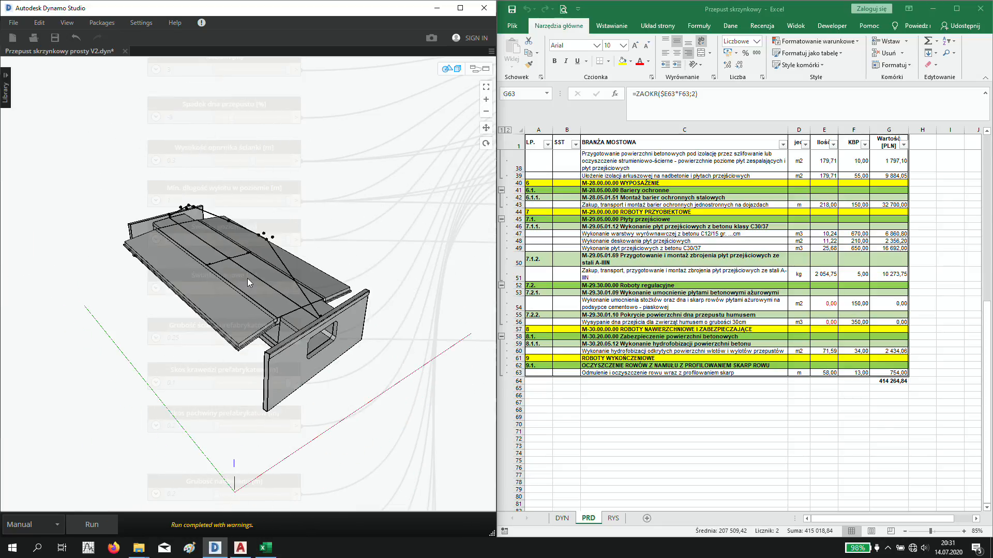
# - Run the DWG EXPORT group of the graph to export the culvert geometry in meters as the SAT file Skrzynkowy do dwg
pyautogui.hotkey('ctrl', 'b')
pyautogui.scroll(-10, 231, 279)
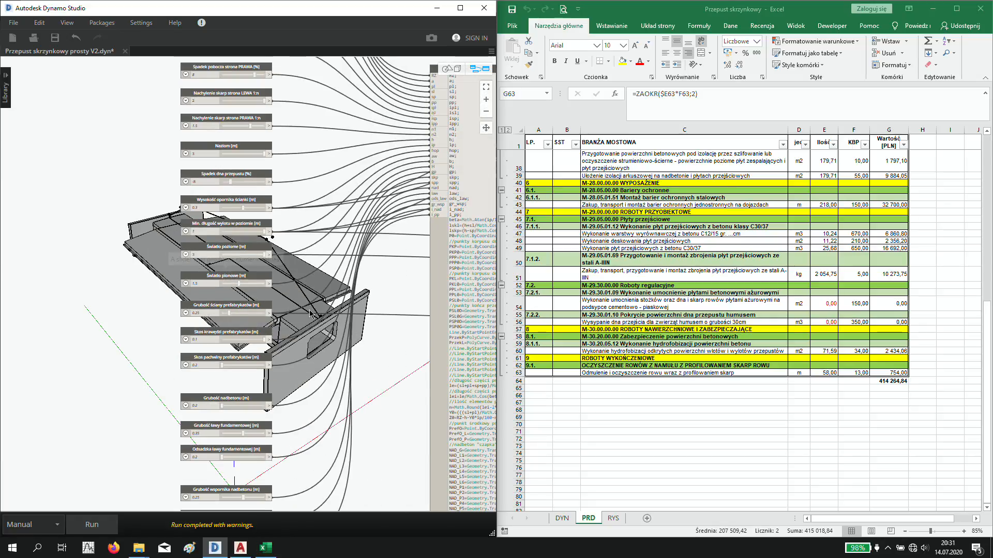
pyautogui.scroll(-1, 340, 355)
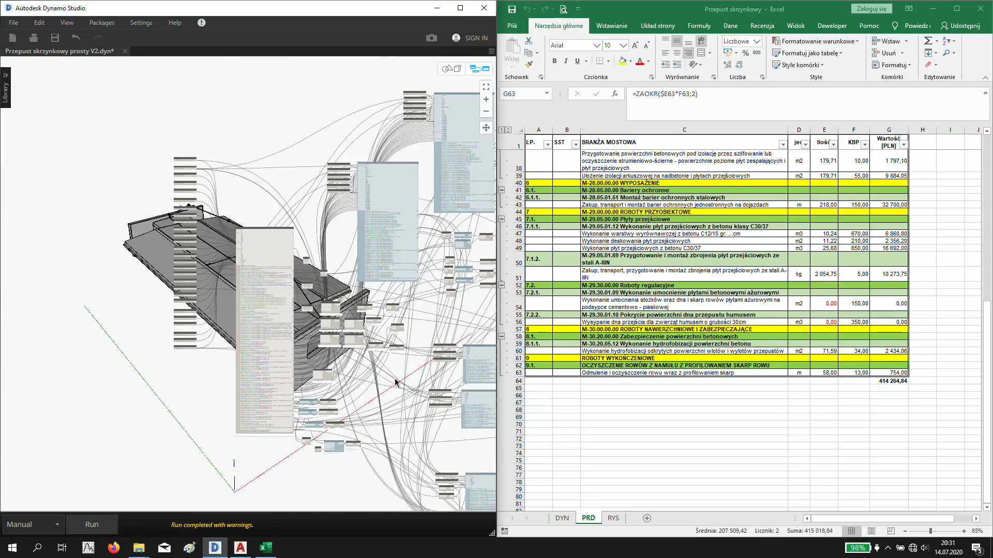
pyautogui.moveTo(395, 380); pyautogui.dragTo(98, 321, button='middle')
pyautogui.moveTo(372, 365); pyautogui.dragTo(209, 339, button='middle')
pyautogui.scroll(5, 396, 295)
pyautogui.scroll(6, 318, 247)
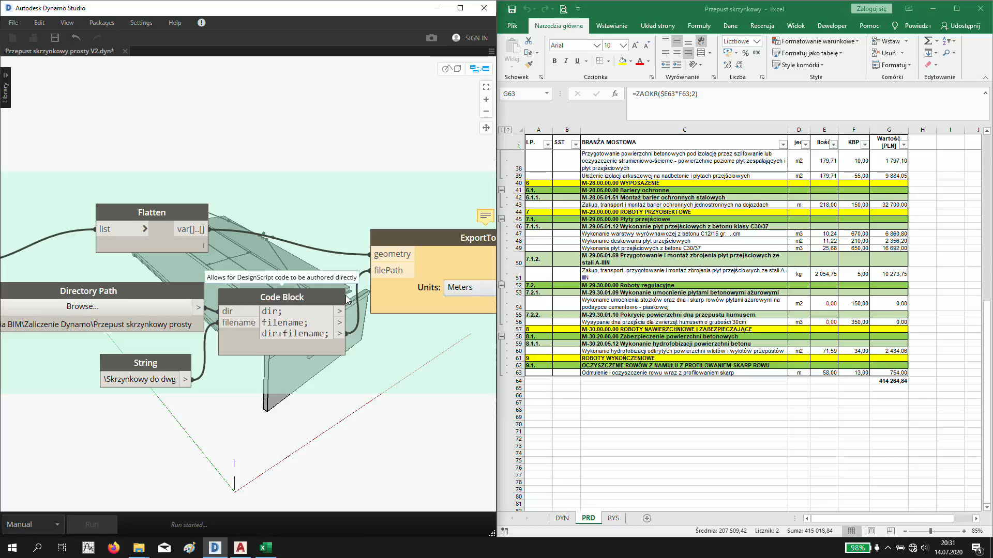
pyautogui.scroll(-4, 349, 411)
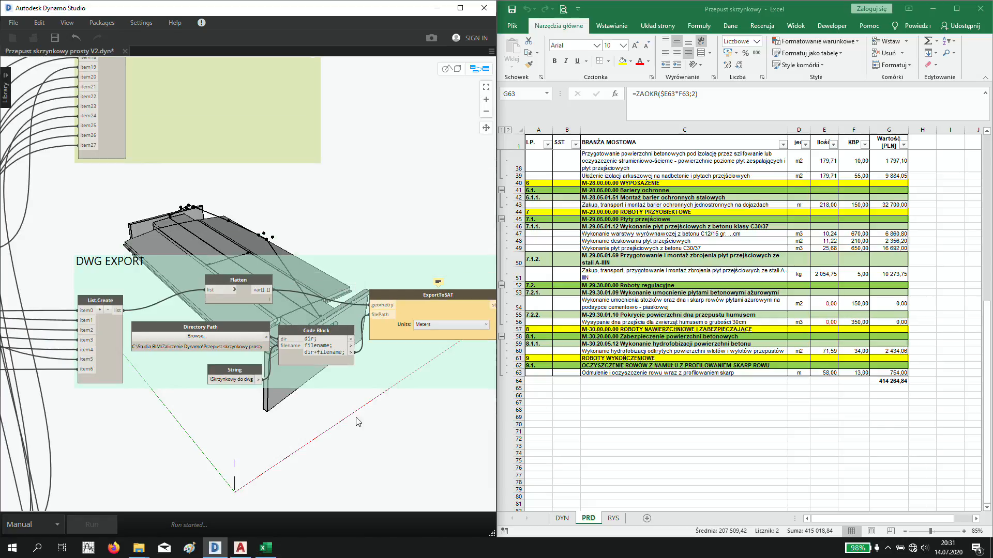
# - Switch to AutoCAD, start a new drawing and import the SAT file Skrzynkowy do dwg from the Przepust skrzynkowy prosty folder
pyautogui.click(244, 548)
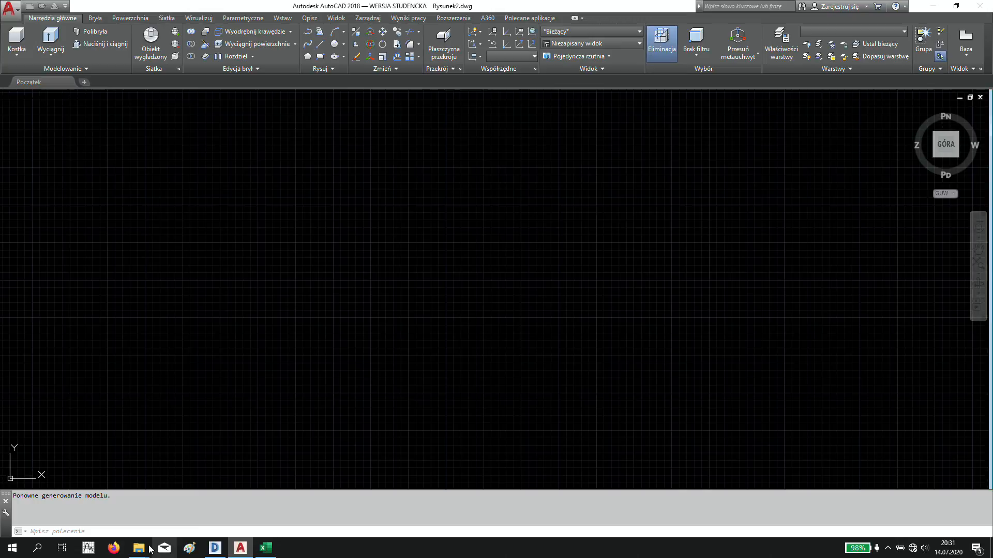
pyautogui.click(145, 548)
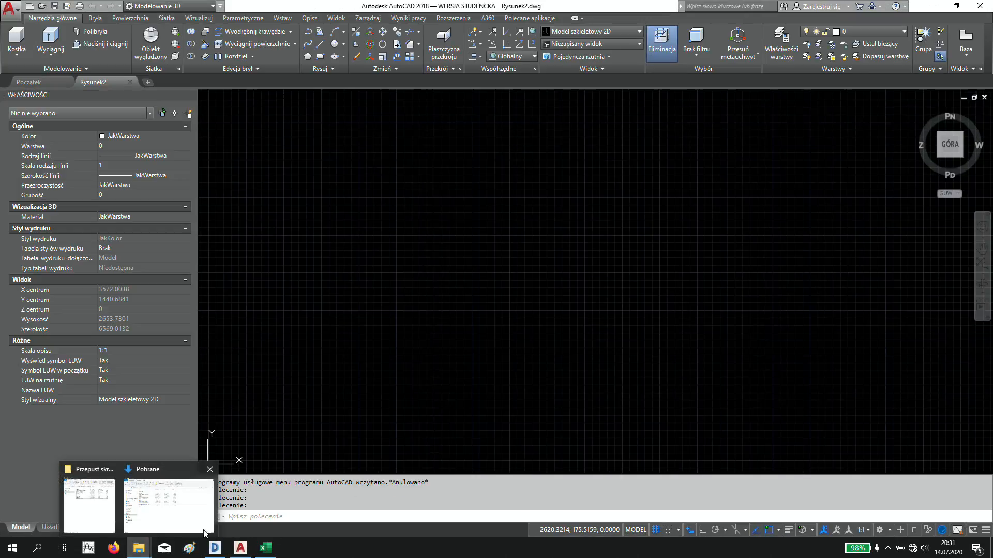
pyautogui.click(91, 514)
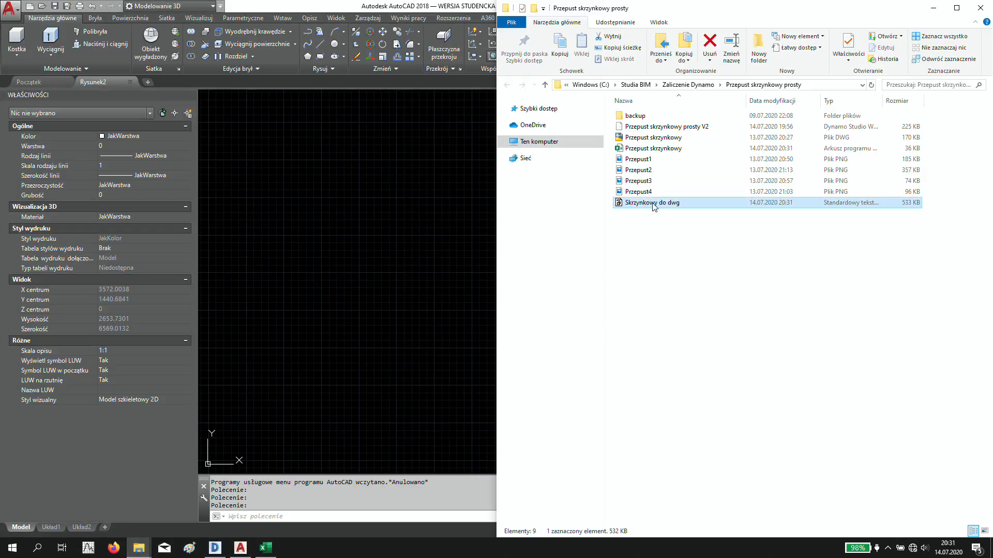
pyautogui.scroll(-8, 499, 305)
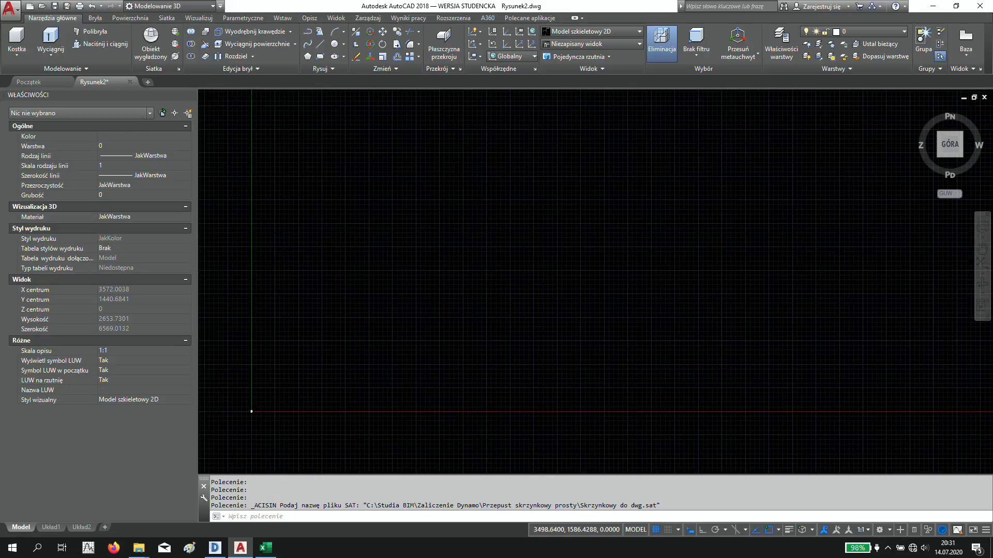
pyautogui.scroll(5, 467, 320)
pyautogui.scroll(9, 449, 310)
pyautogui.scroll(10, 452, 313)
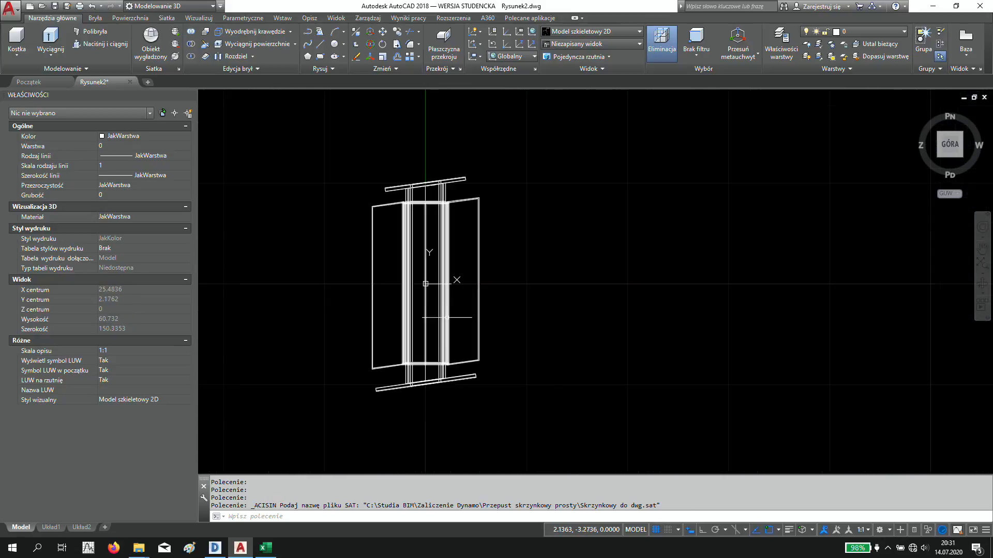
# - Show the imported culvert in a 3D view with the visual style Pochłanianie światła
pyautogui.keyDown('shift'); pyautogui.moveTo(428, 284); pyautogui.dragTo(470, 234, button='middle'); pyautogui.keyUp('shift')
pyautogui.click(595, 32)
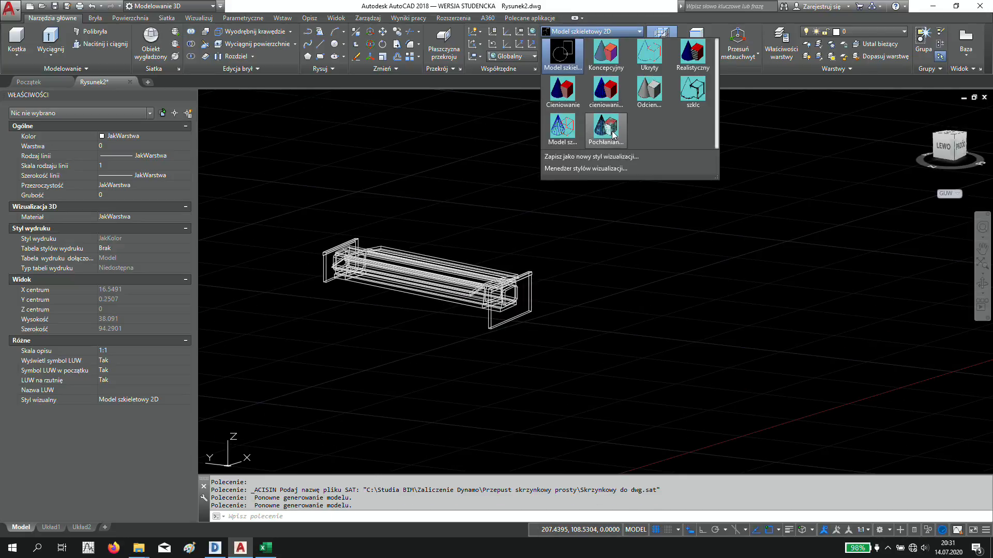
pyautogui.click(613, 135)
pyautogui.scroll(6, 447, 290)
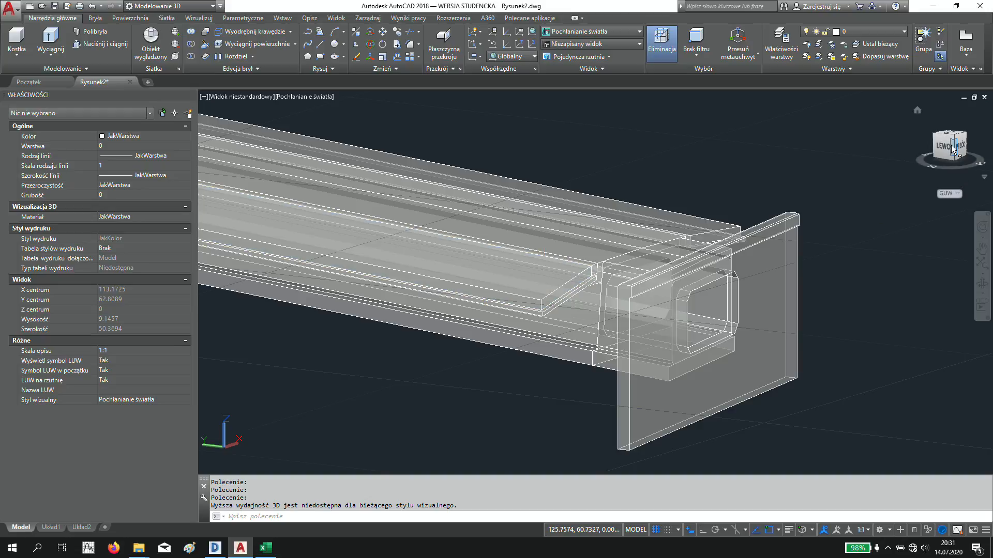
# - Inspect the imported culvert from the left, back and top, rotate the top view, and finish with an angled 3D view
pyautogui.click(952, 149)
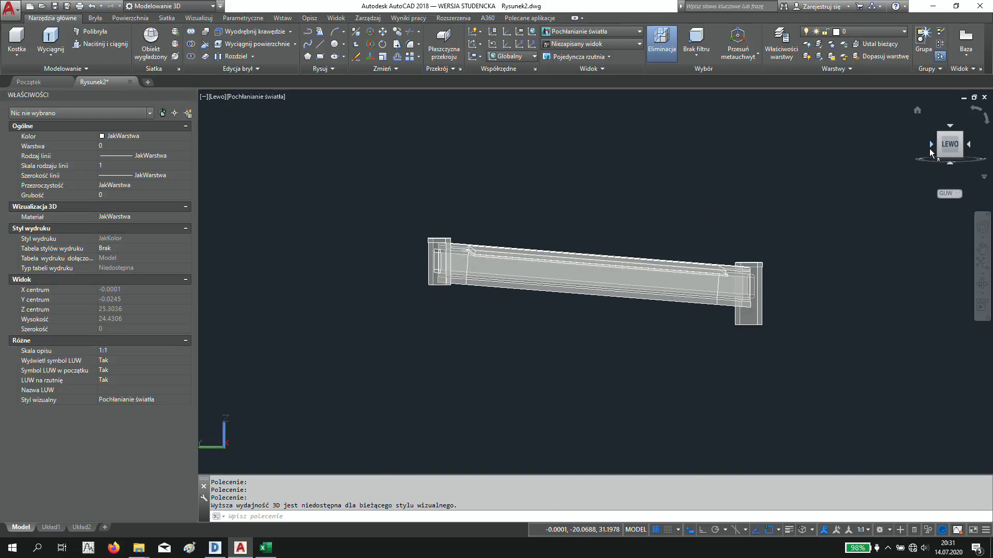
pyautogui.click(930, 145)
pyautogui.click(950, 126)
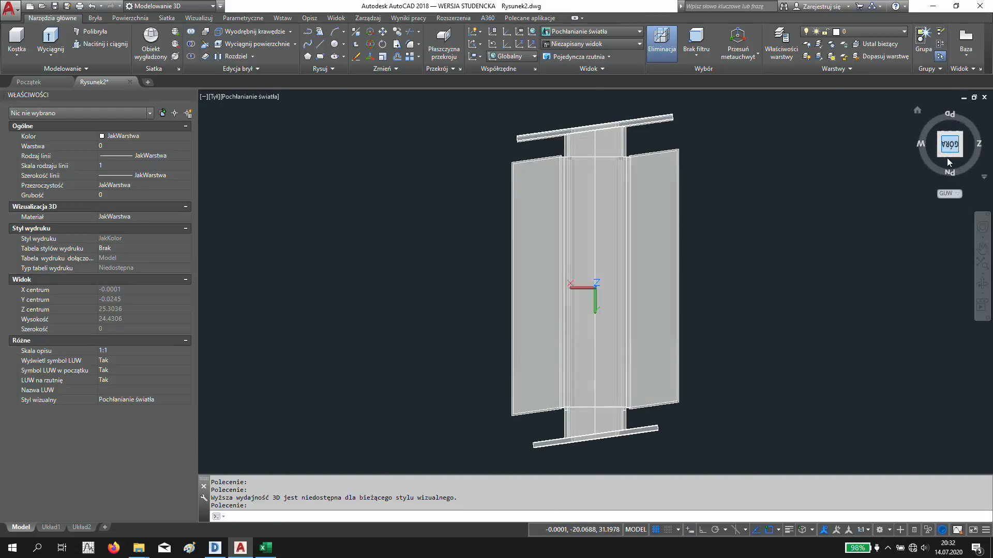
pyautogui.click(986, 122)
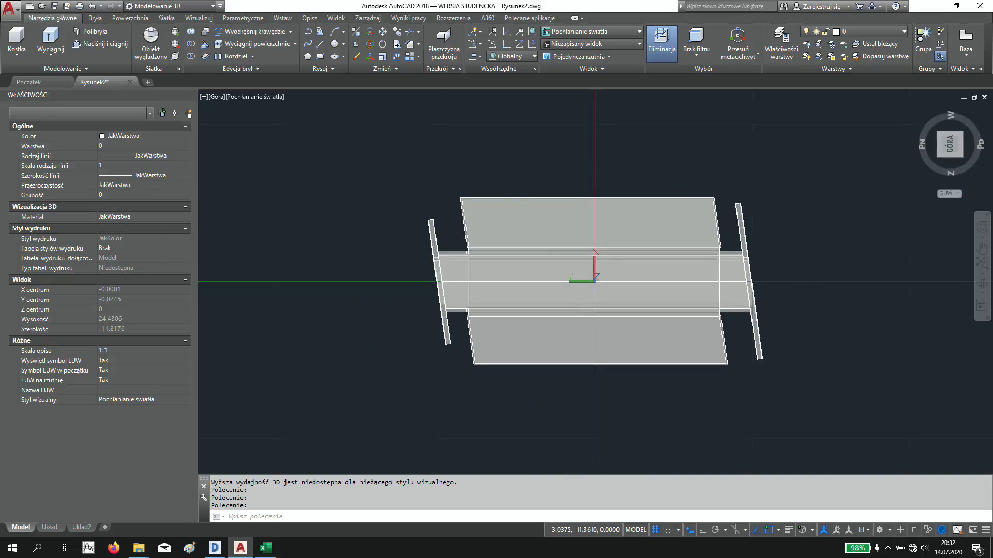
pyautogui.keyDown('shift'); pyautogui.moveTo(773, 329); pyautogui.dragTo(782, 111, button='middle'); pyautogui.keyUp('shift')
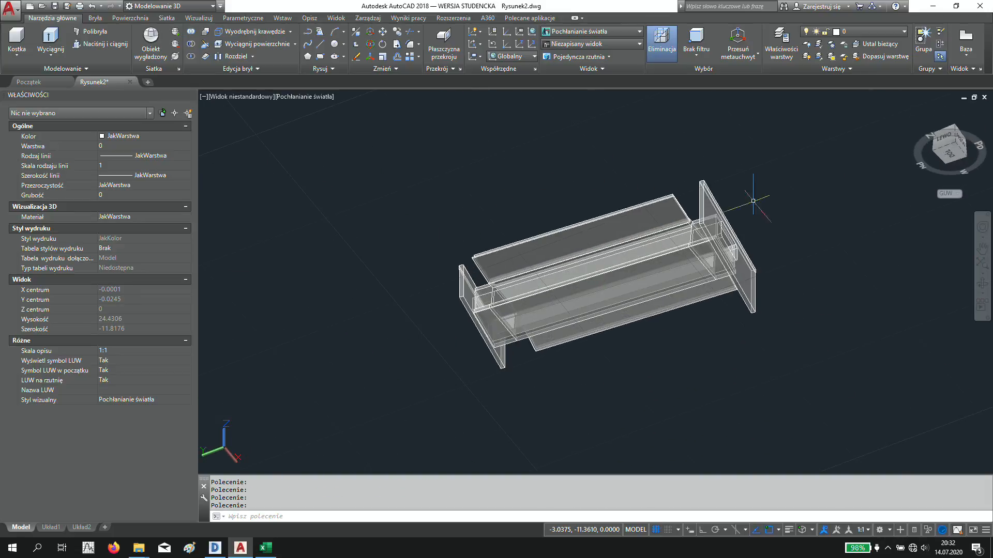